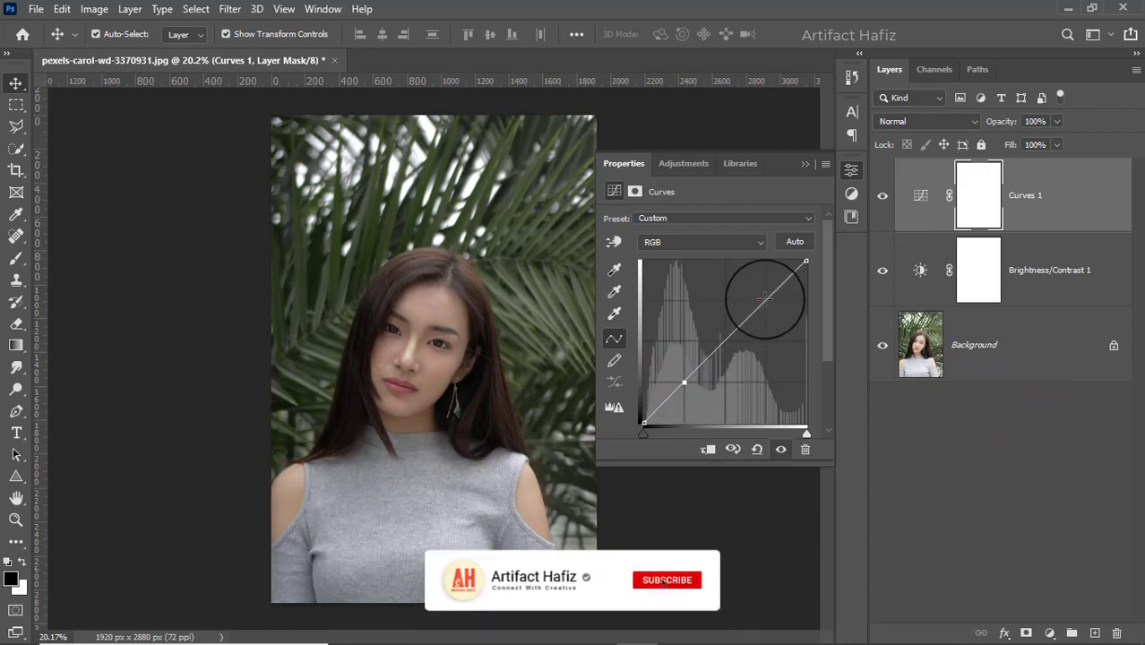
Raise the upper part of the Curves 1 adjustment's RGB curve to brighten the photo's highlights
left_click_drag(764, 298, 762, 279)
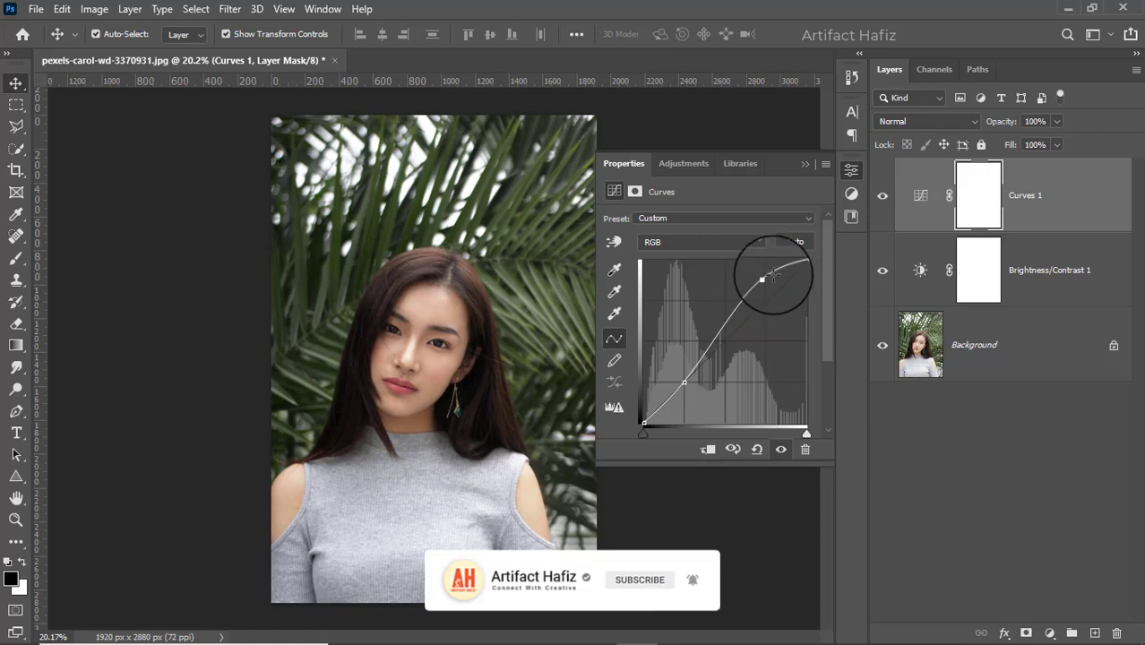
left_click(803, 164)
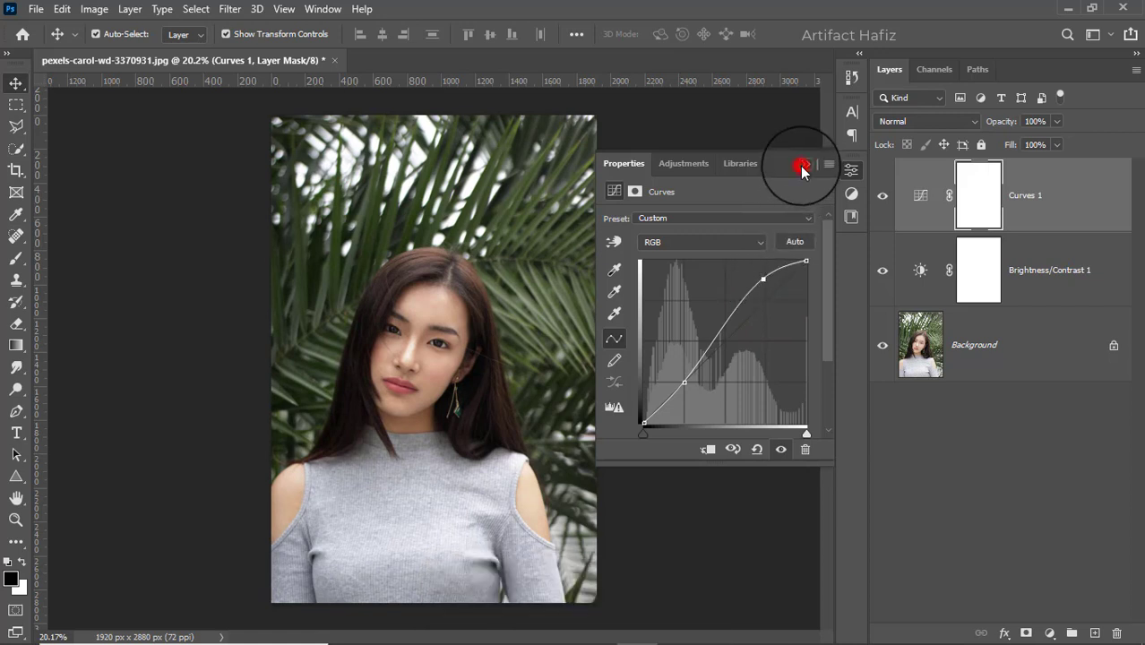
Add a Color Lookup adjustment using the Fuji F125 Kodak 2395 (by Adobe) 3D LUT and set its layer opacity to 16%
left_click(1049, 633)
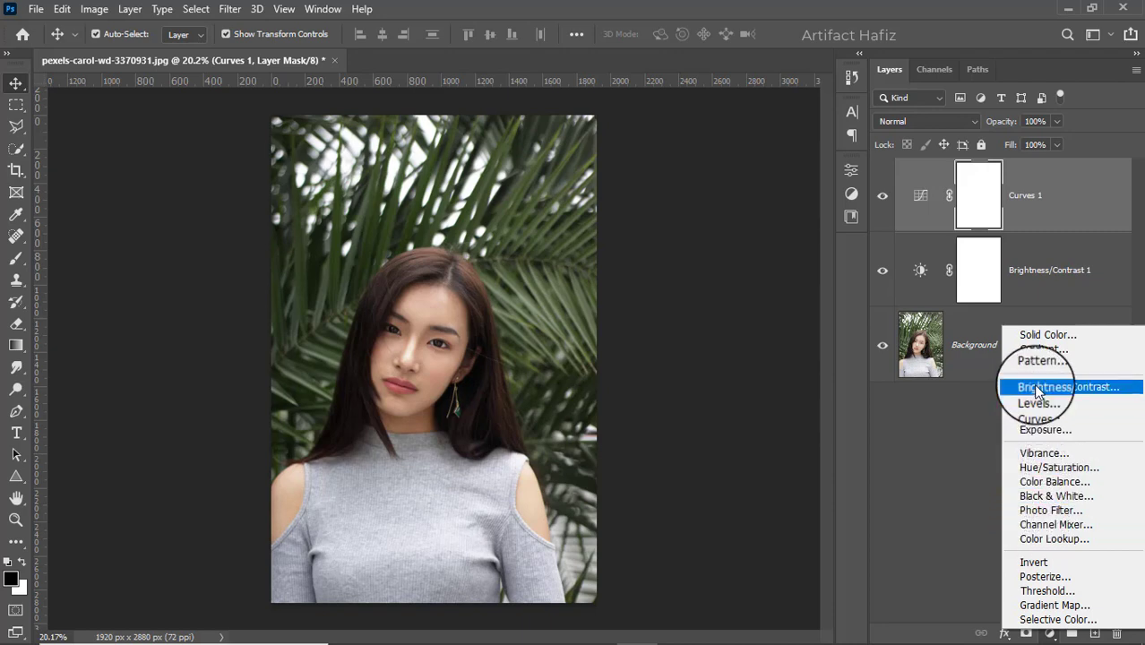
left_click(1041, 538)
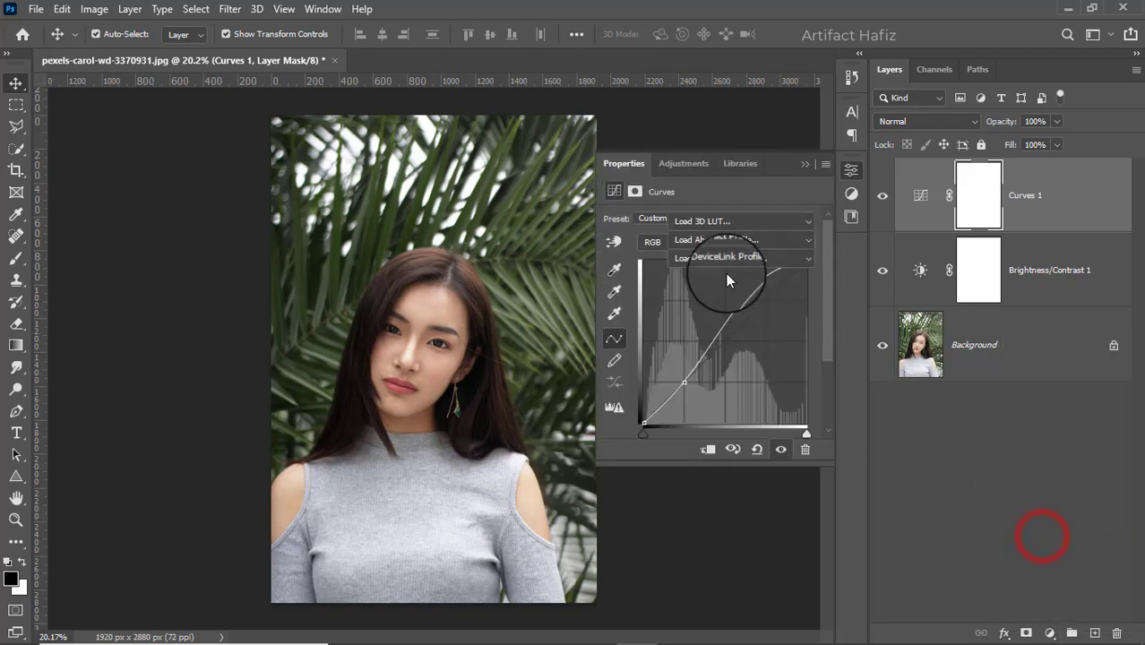
left_click(723, 219)
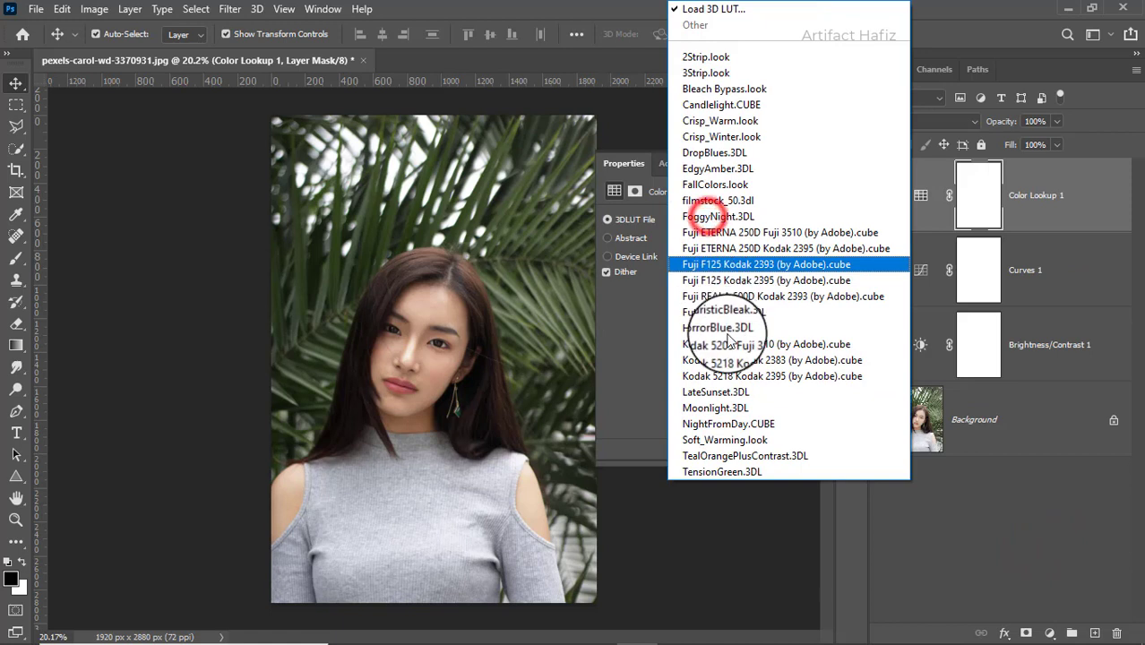
left_click(735, 281)
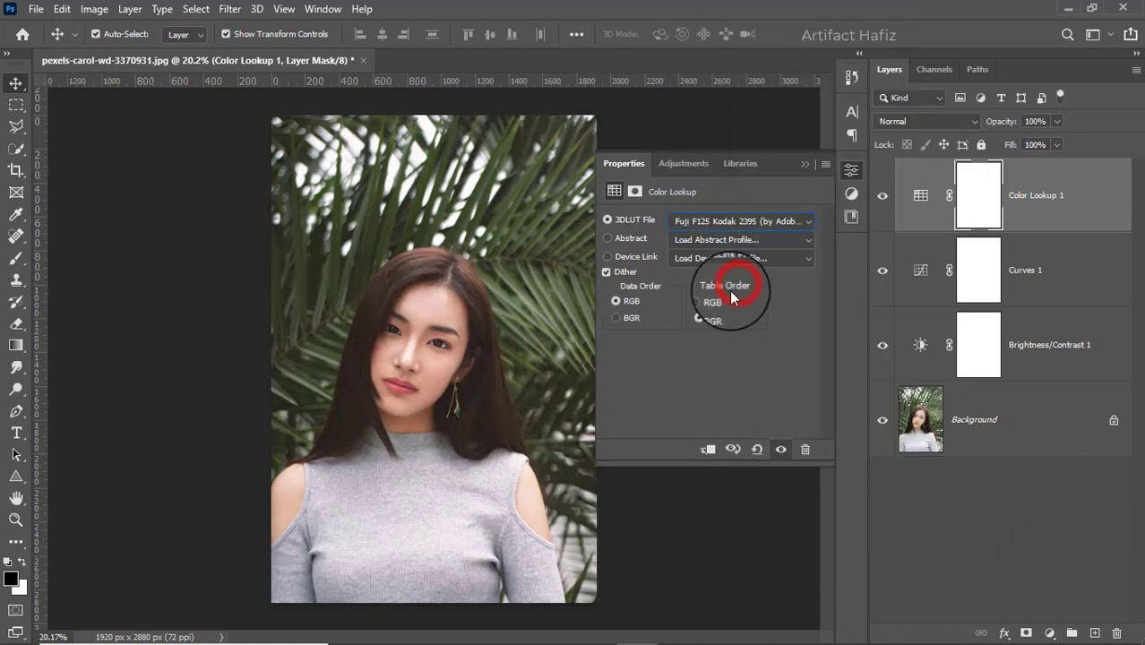
left_click(803, 165)
left_click(1056, 120)
left_click_drag(1057, 141, 994, 150)
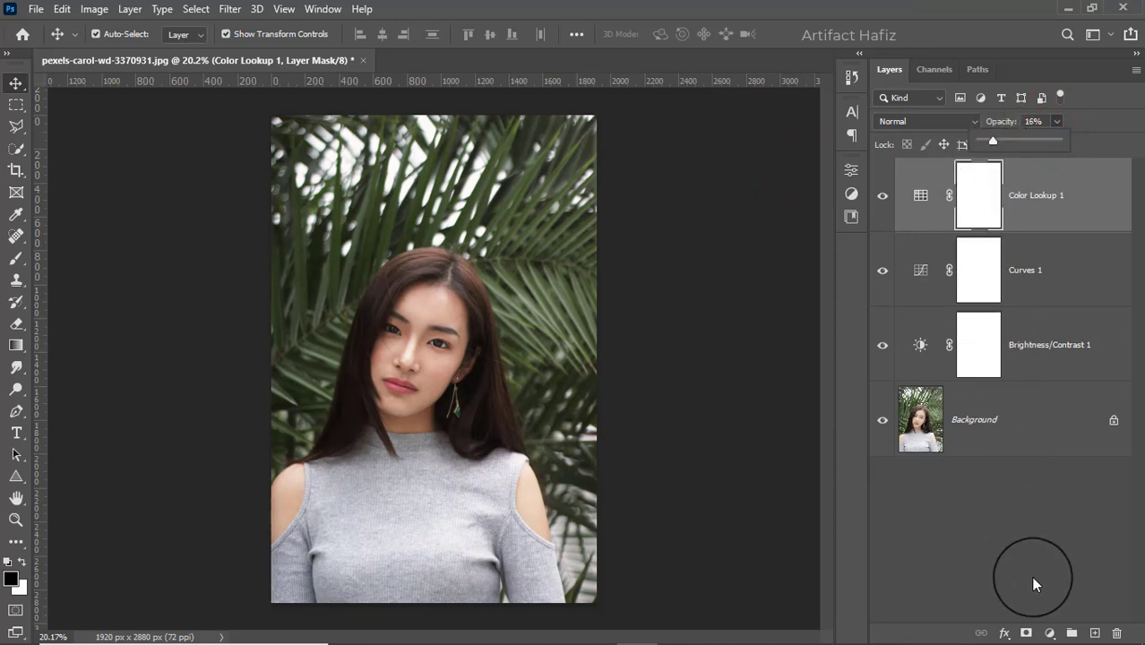
Add a Levels adjustment above the Color Lookup layer with the black input level set to 7
left_click(1049, 633)
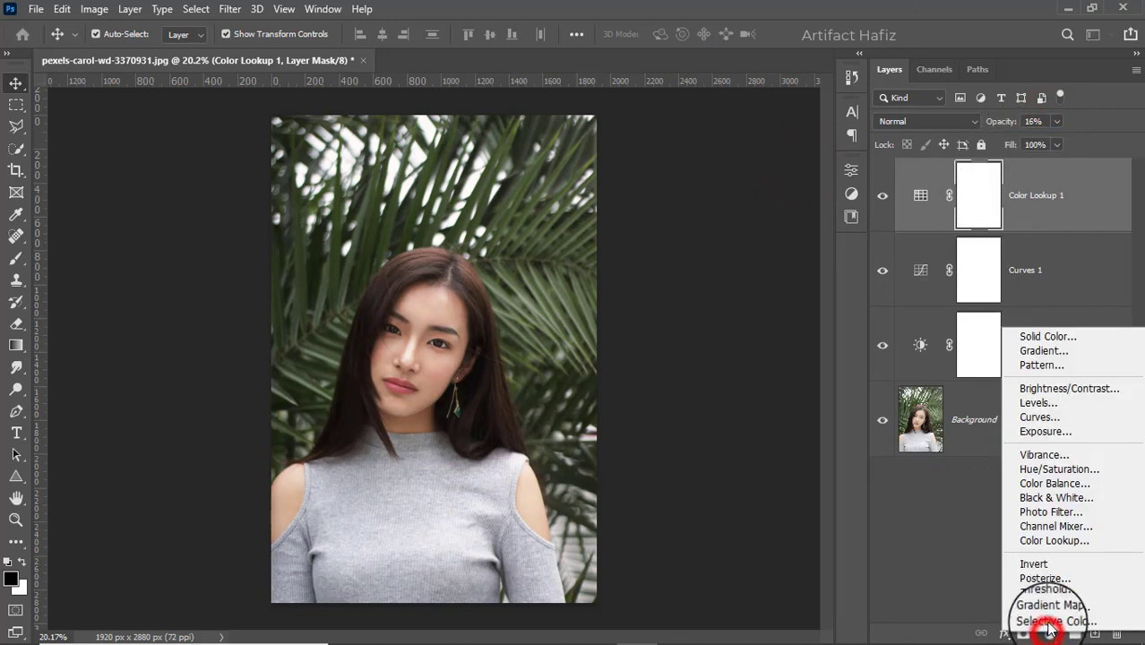
left_click(1031, 404)
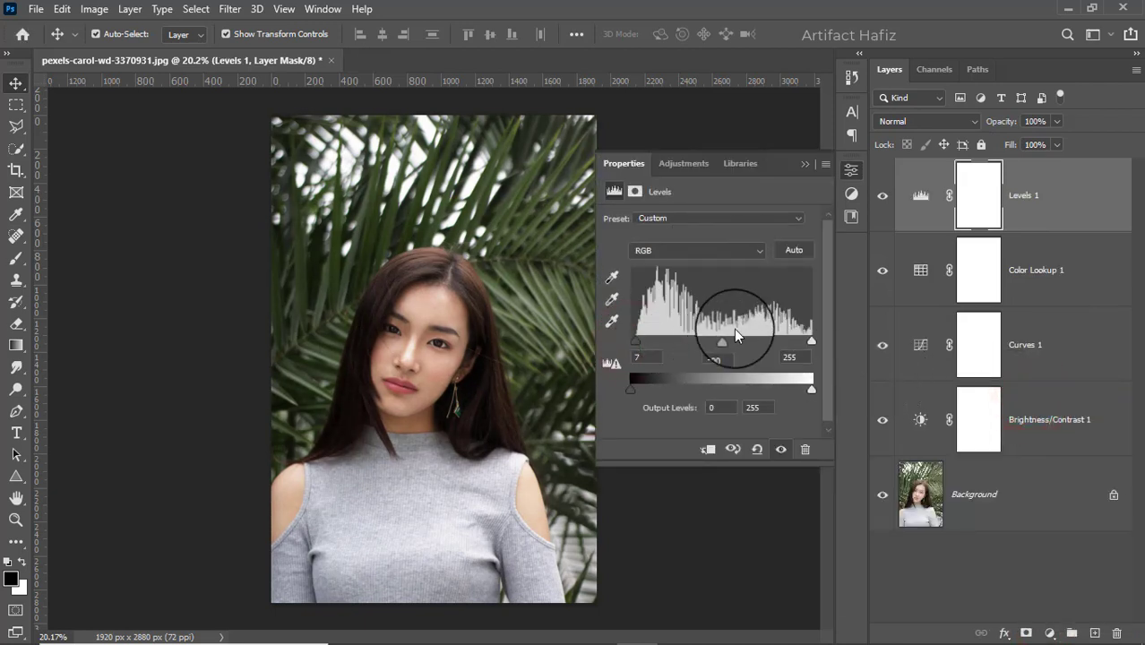
left_click(802, 169)
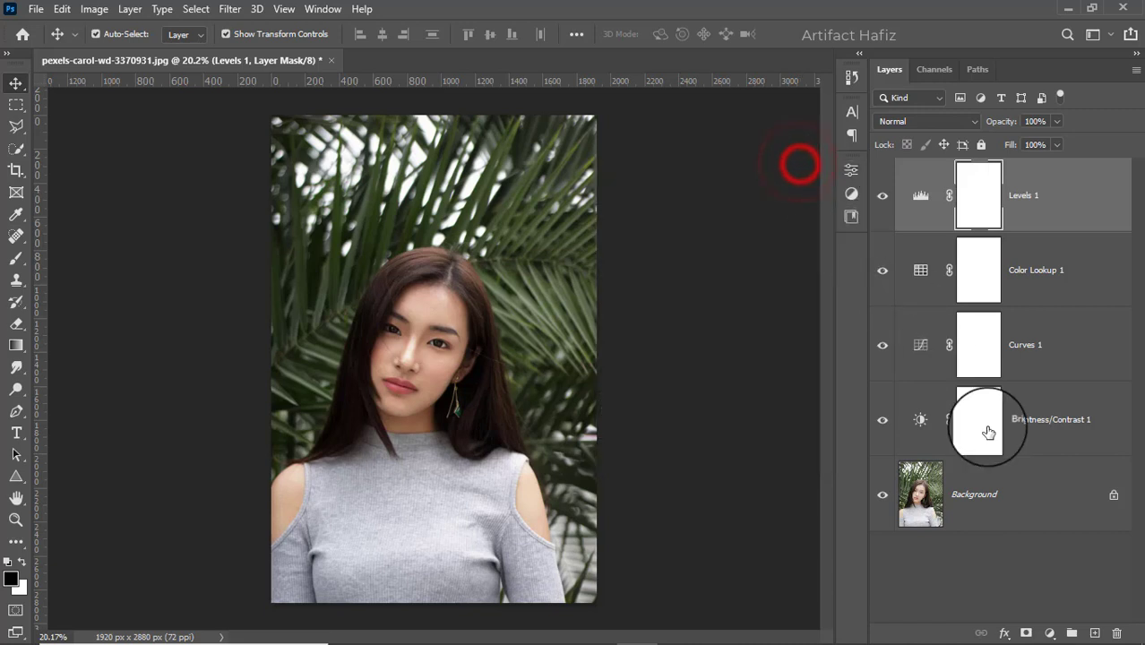
Stamp all visible layers into a new layer above Levels 1 and convert it for Smart Filters
left_click(1049, 633)
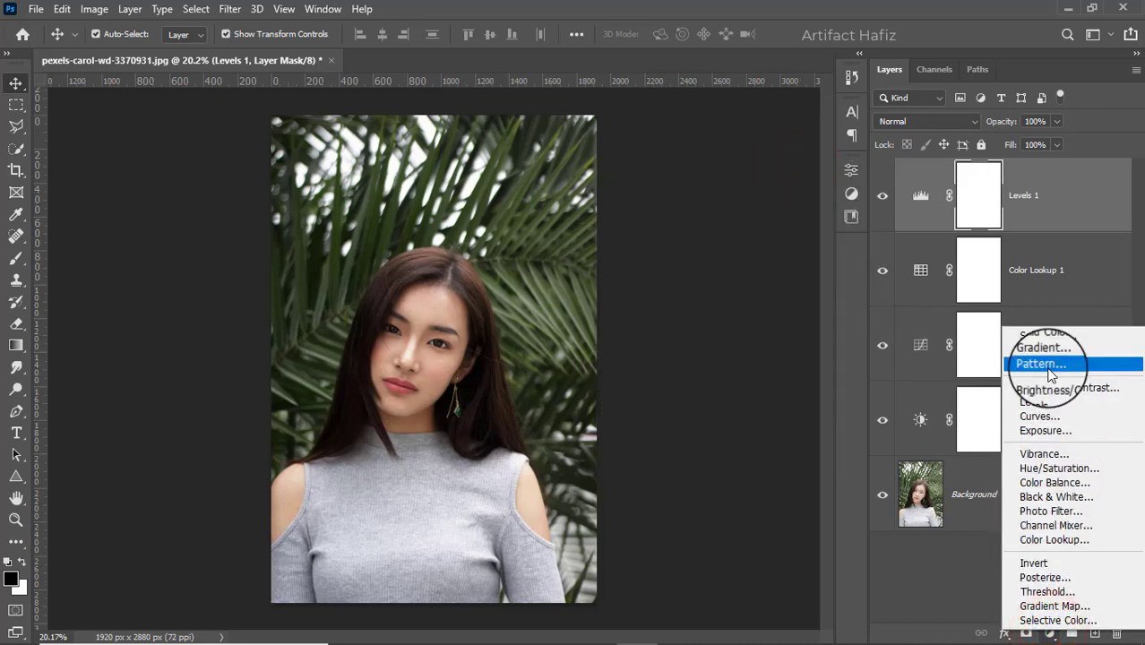
left_click(1048, 199)
key("ctrl+alt+shift+e")
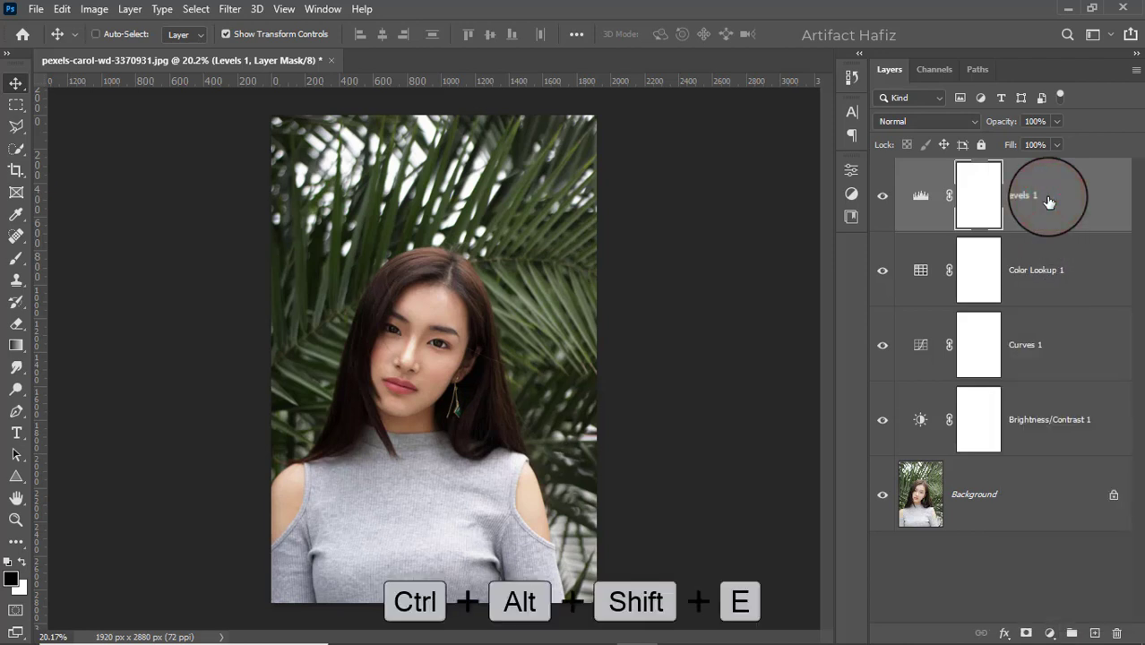
left_click(245, 9)
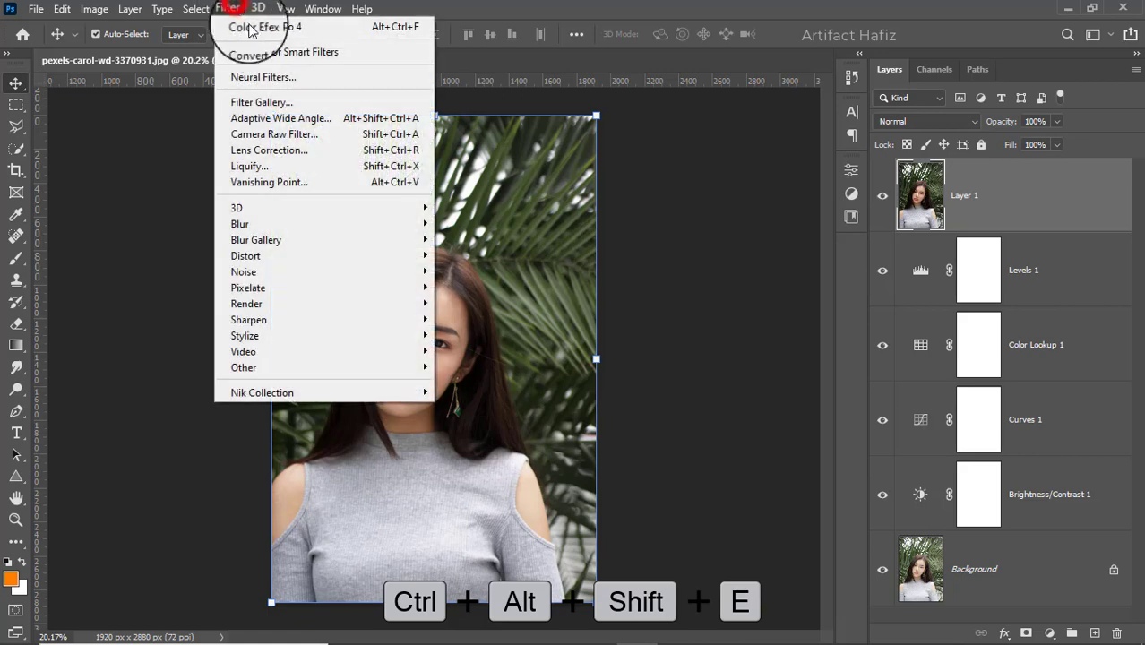
left_click(254, 49)
Open the Camera Raw filter on the merged layer; set Temperature +10, Tint +7, Exposure -0.30, Contrast +5 and Highlights -13
left_click(242, 9)
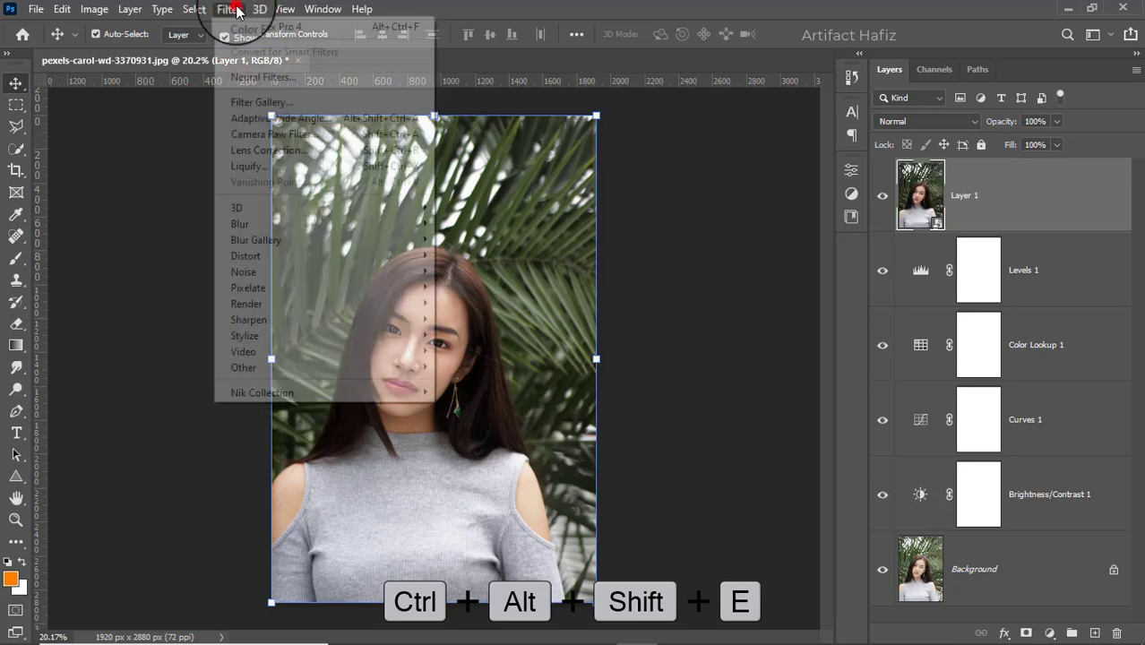
left_click(255, 134)
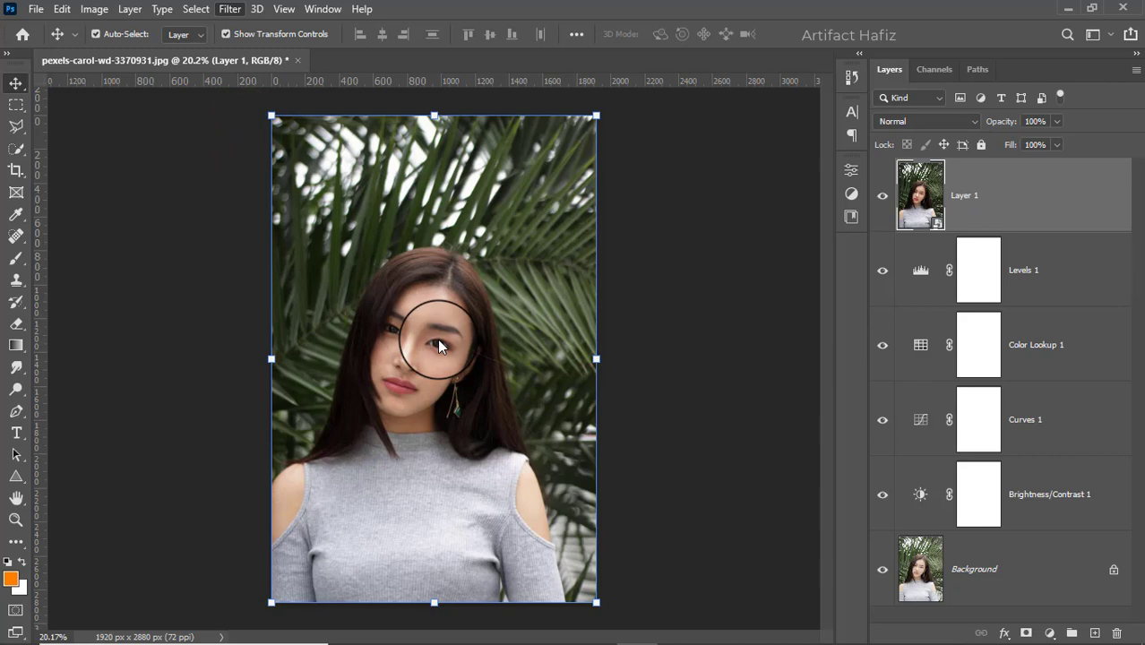
left_click(826, 256)
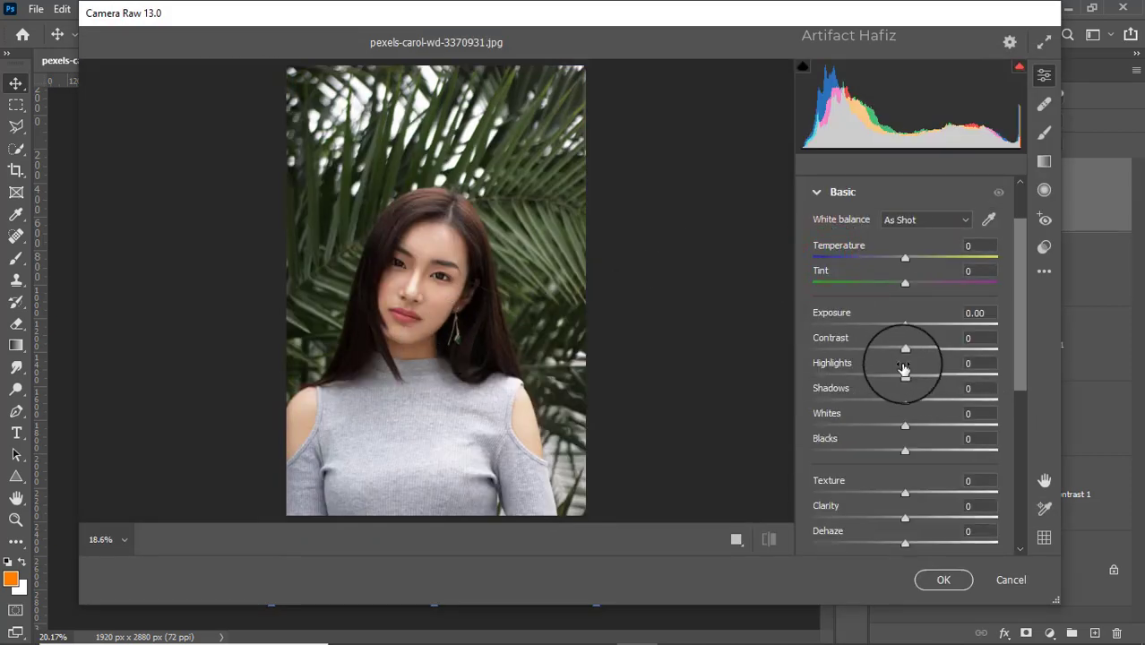
left_click_drag(904, 258, 892, 387)
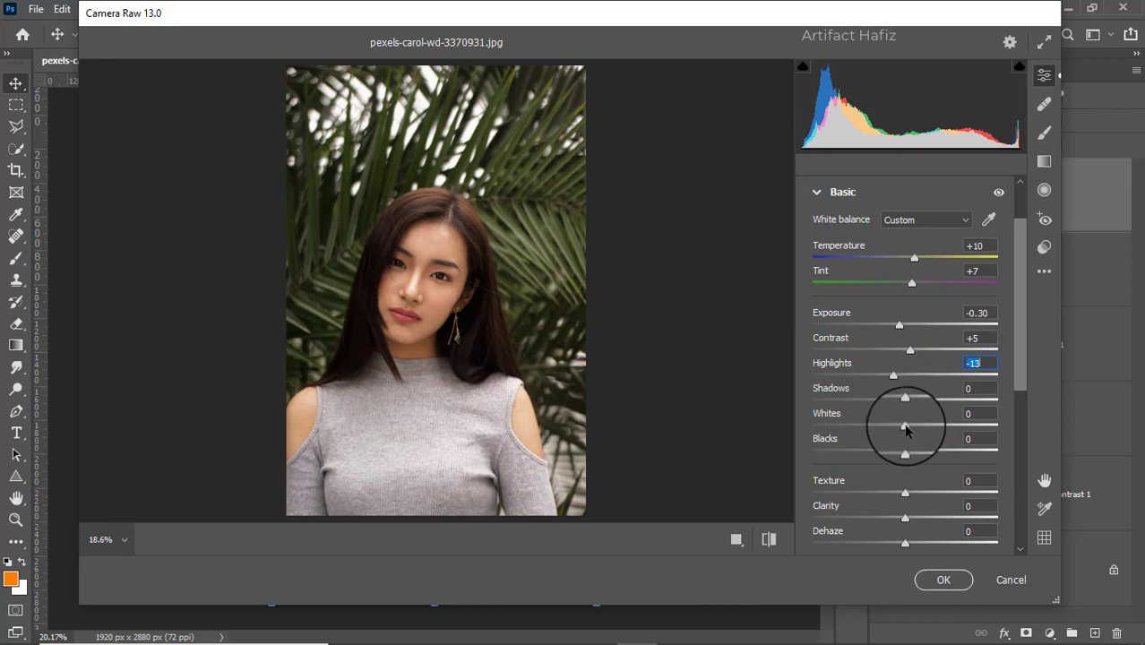
Set Whites to +41, Shadows and Blacks to +5, Clarity to +12 and Texture to +11
mouse_move(904, 426)
left_mouse_down()
mouse_move(938, 428)
mouse_move(909, 405)
left_mouse_up()
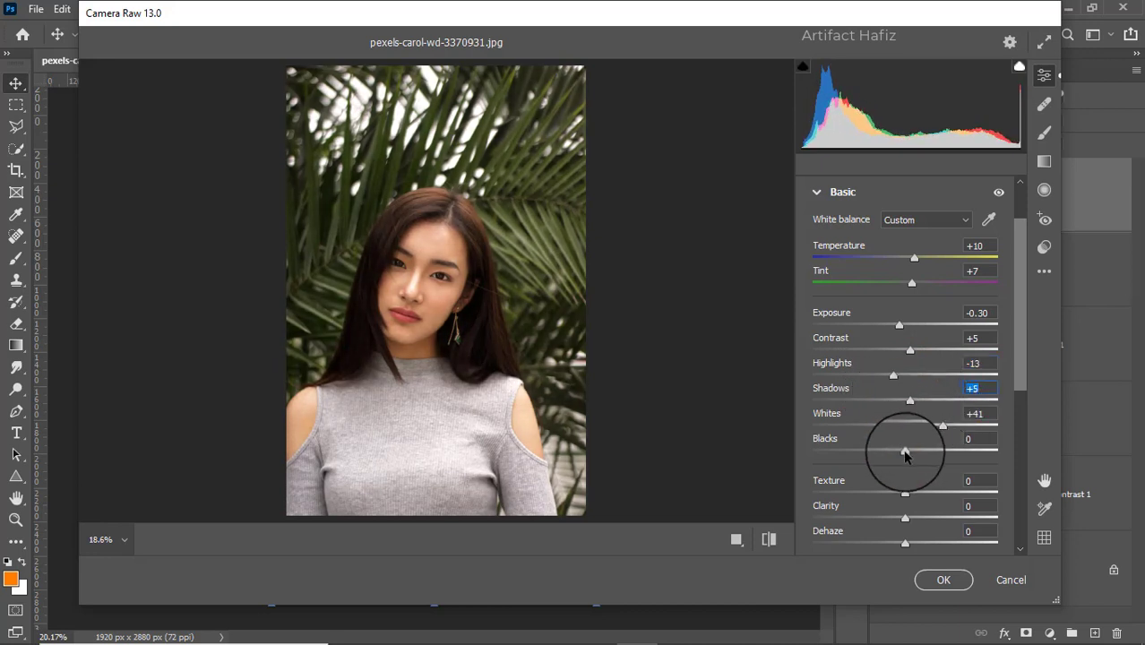
left_click_drag(901, 452, 911, 453)
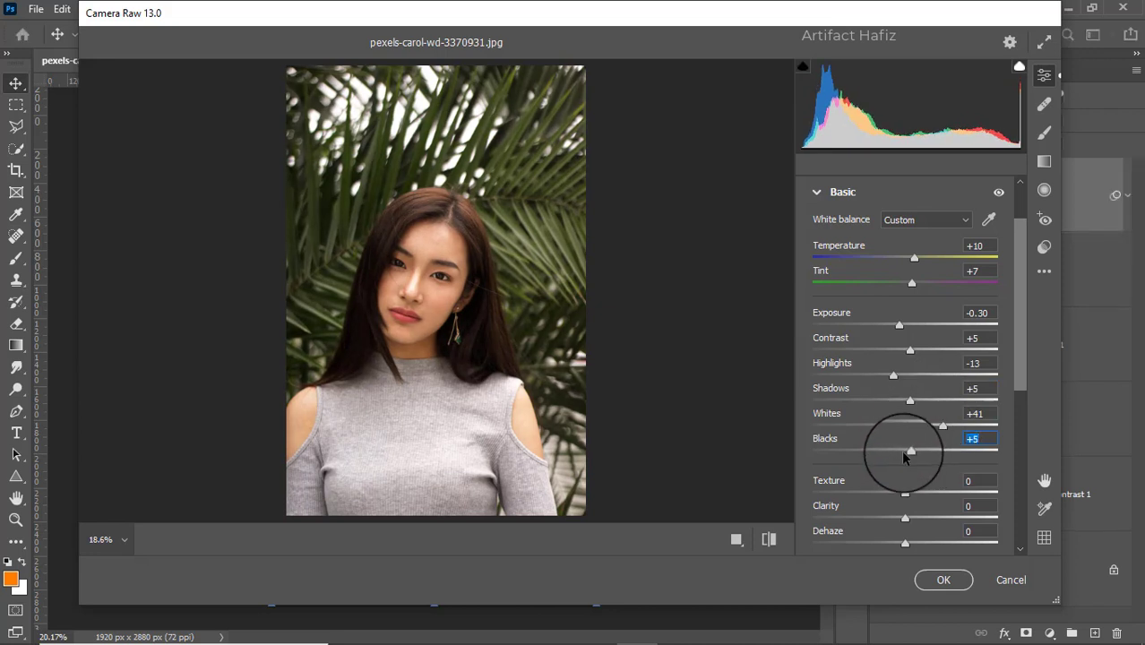
scroll(904, 453, "down", 1)
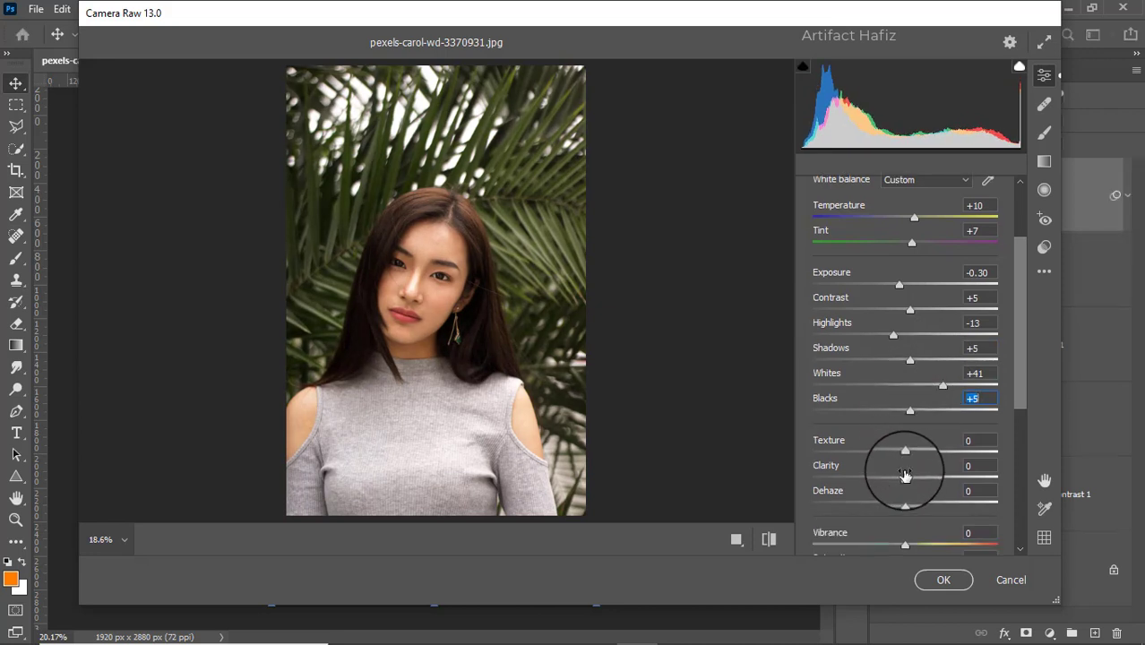
left_click_drag(905, 480, 914, 442)
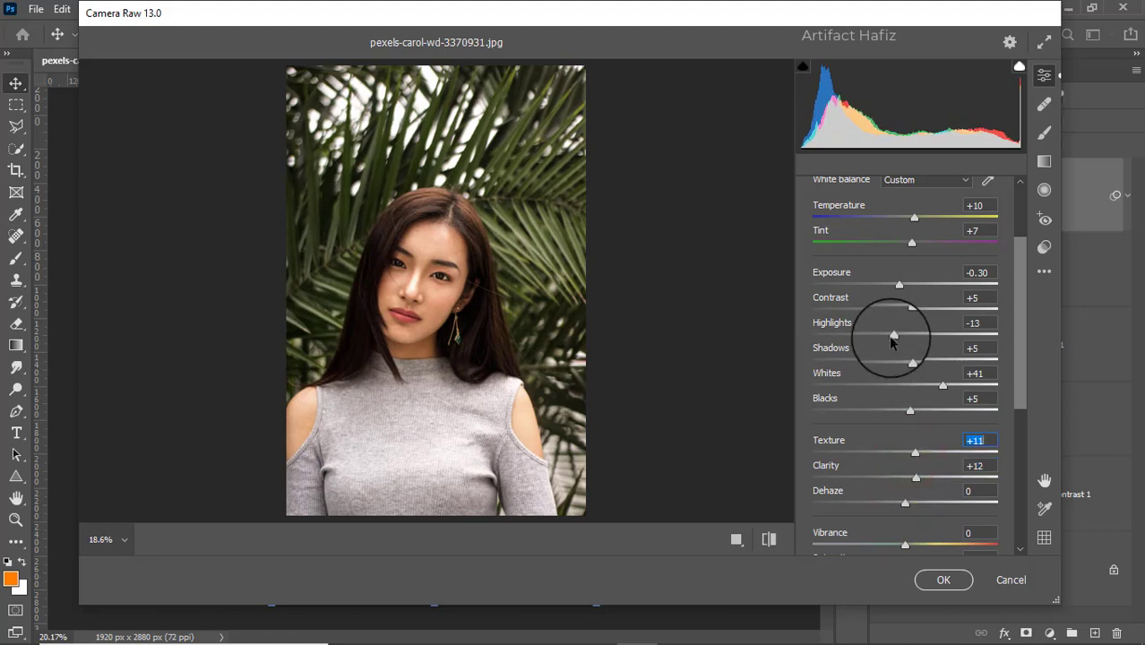
Lower Highlights to -100 and raise Vibrance to +6 in the Basic settings
left_click_drag(893, 334, 788, 343)
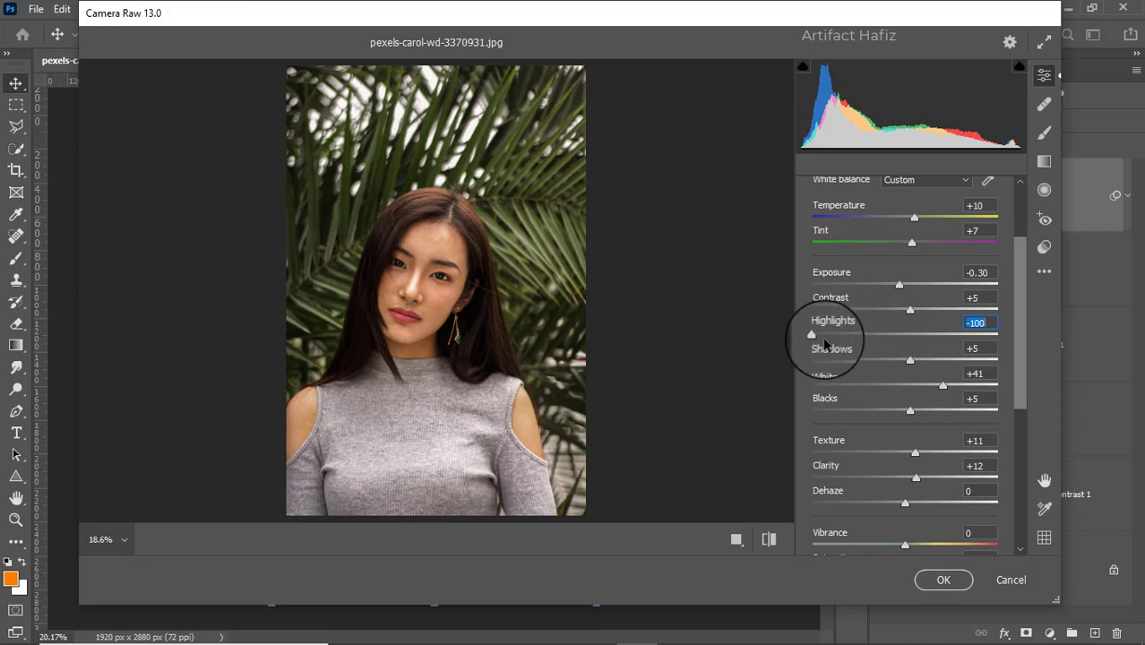
left_click(432, 292)
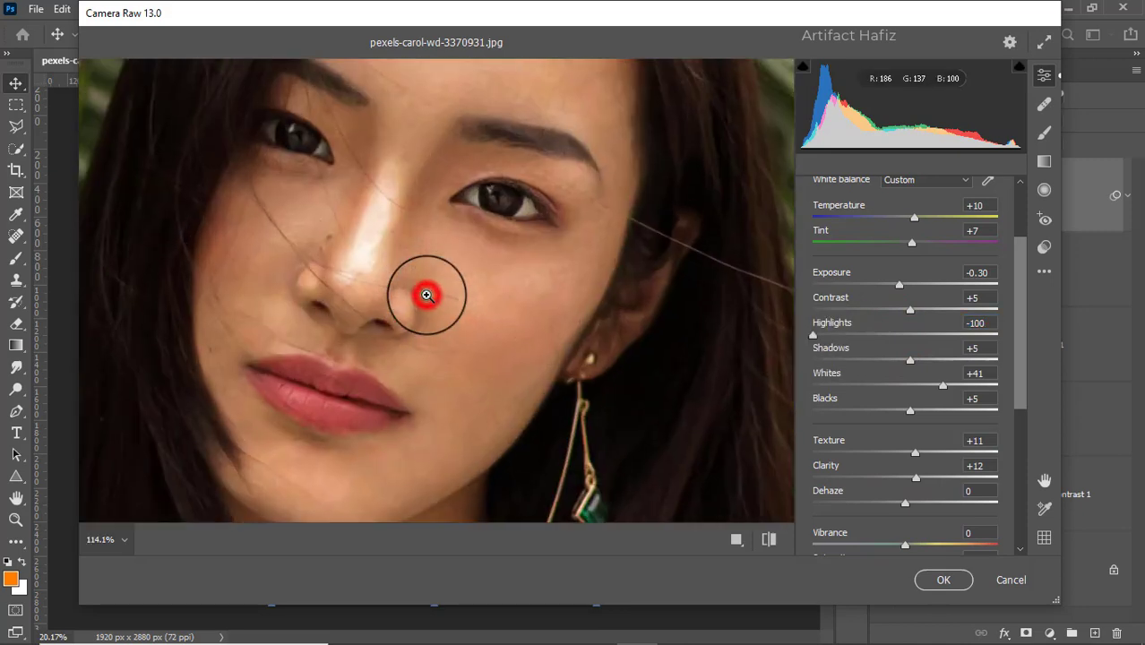
left_click(435, 298)
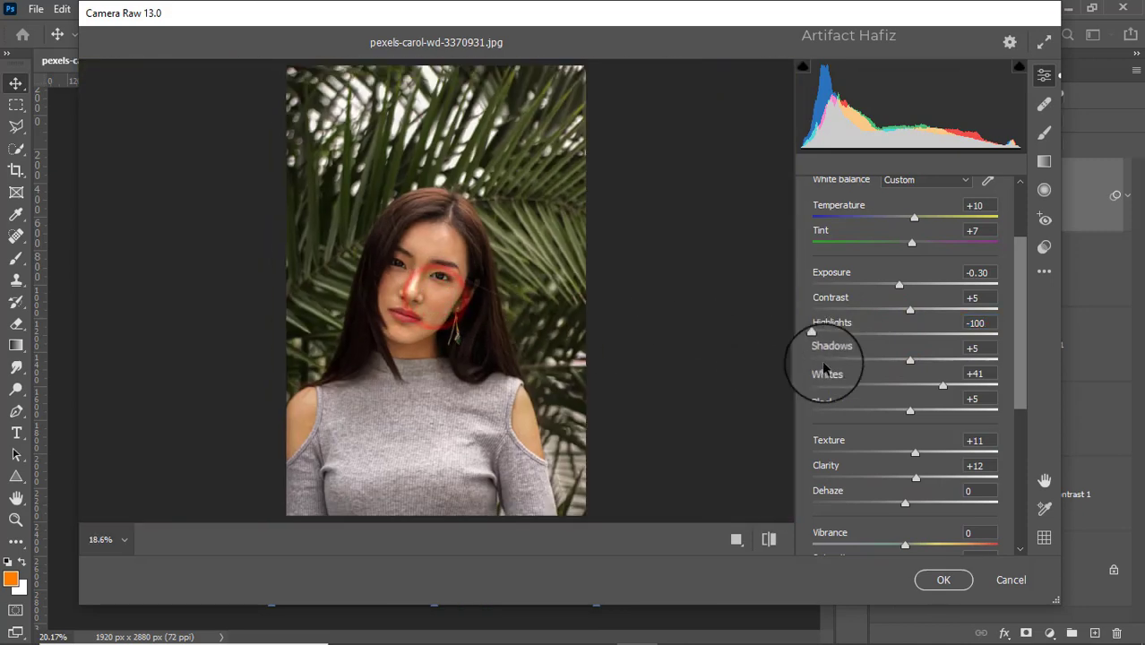
scroll(875, 506, "down", 2)
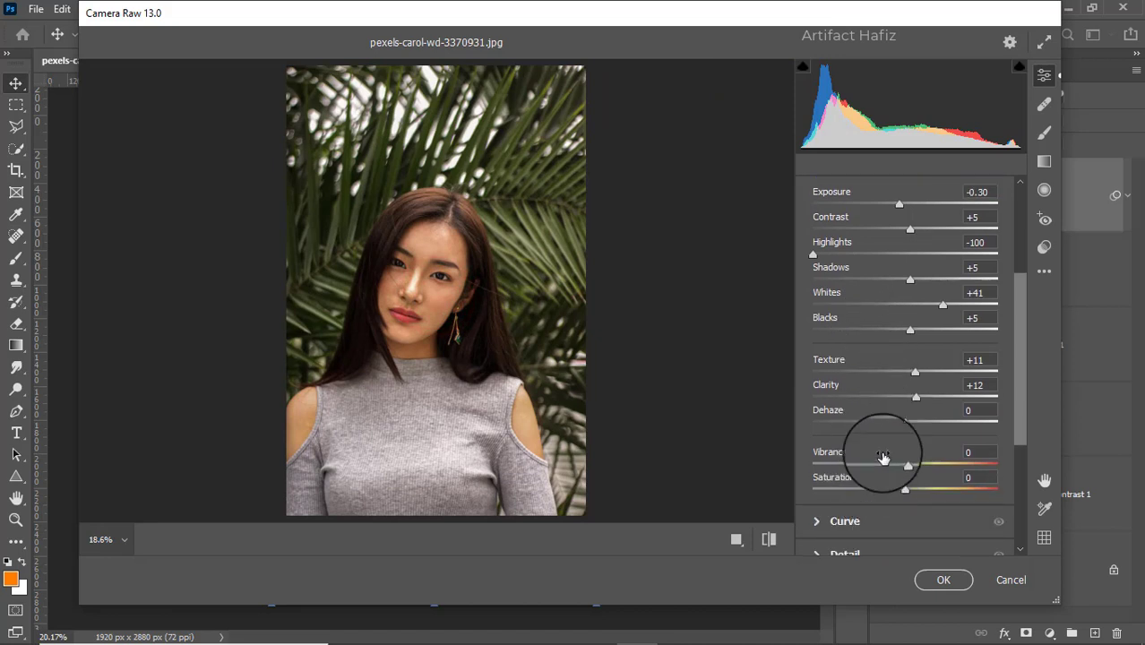
left_click_drag(905, 463, 911, 463)
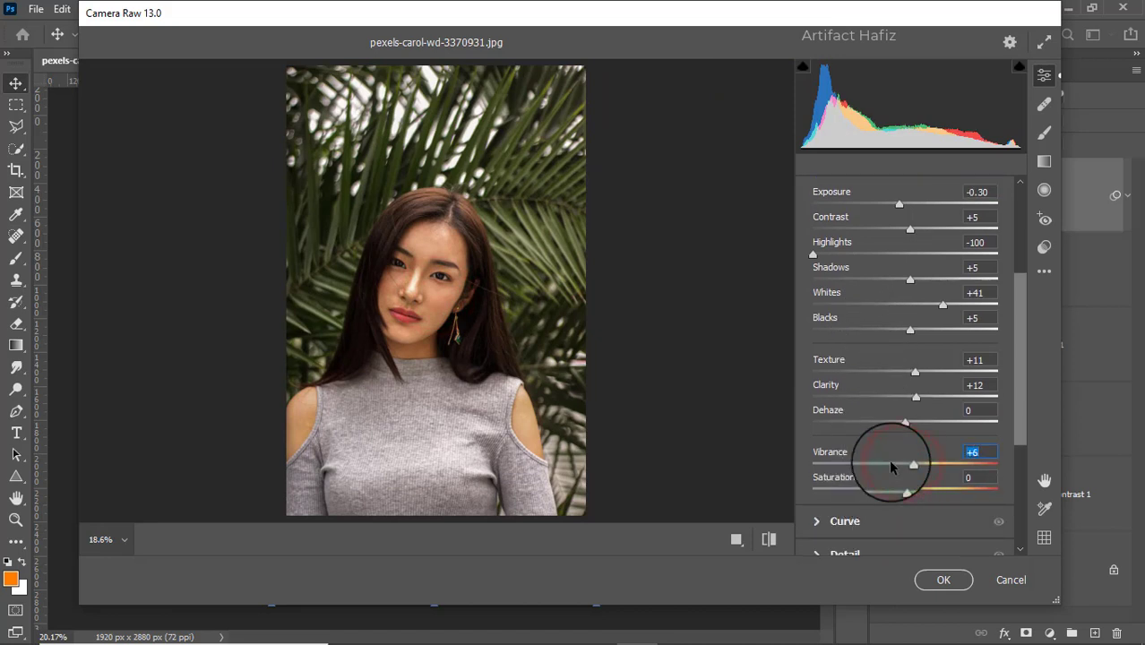
Shape the main point curve with a midtone point at input 129, output 116 and an upper point at 204, 204
scroll(882, 453, "down", 2)
left_click(815, 441)
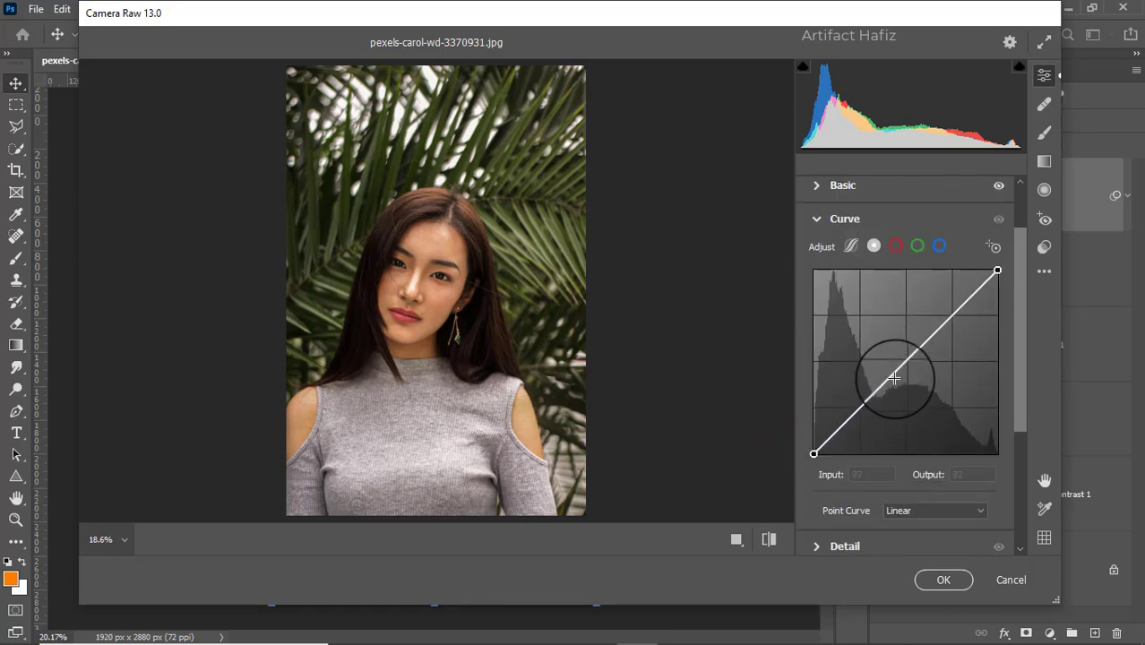
left_click_drag(899, 364, 906, 368)
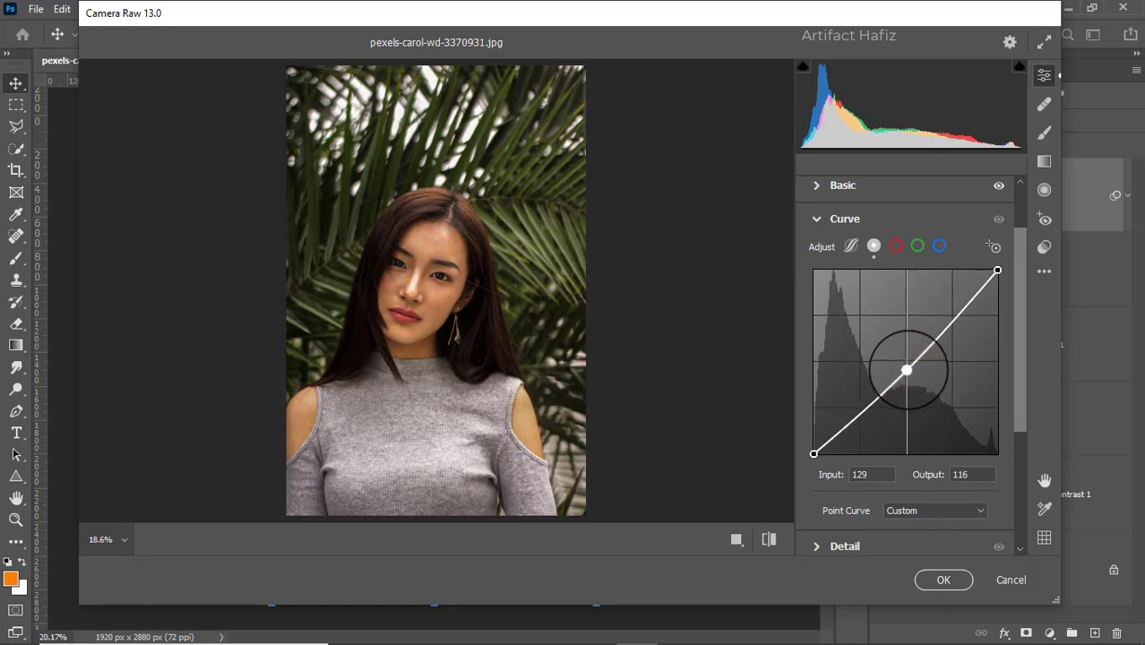
left_click(960, 307)
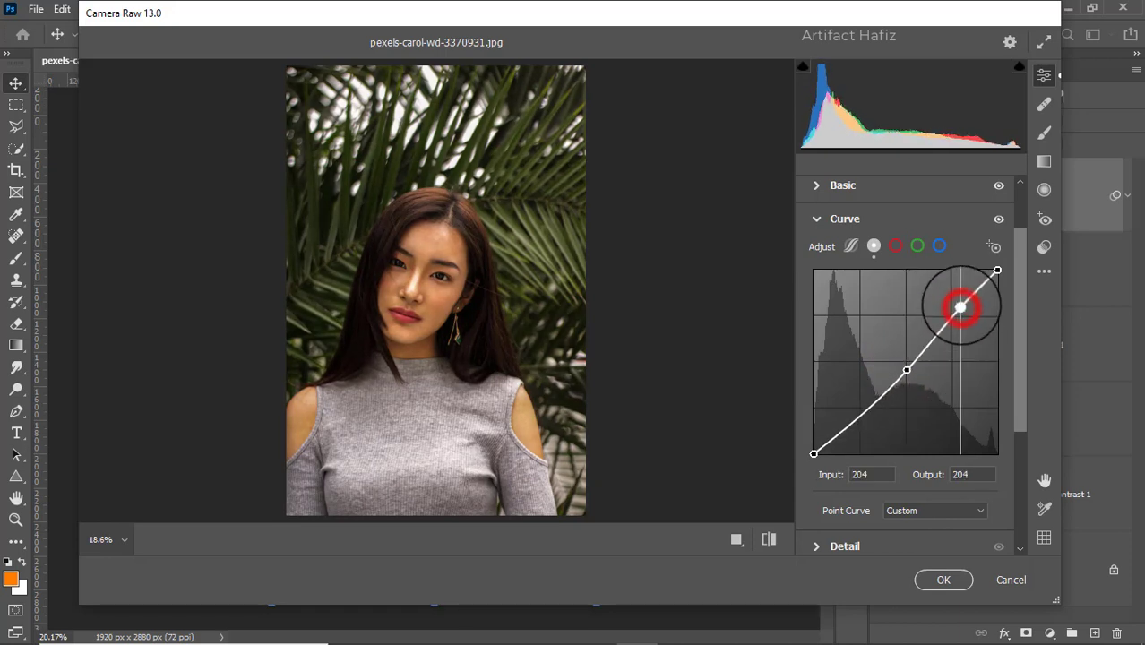
Give the red channel curve a slight S-shape, lowering the shadows and adding an upper point at input 196, output 201
left_click(895, 245)
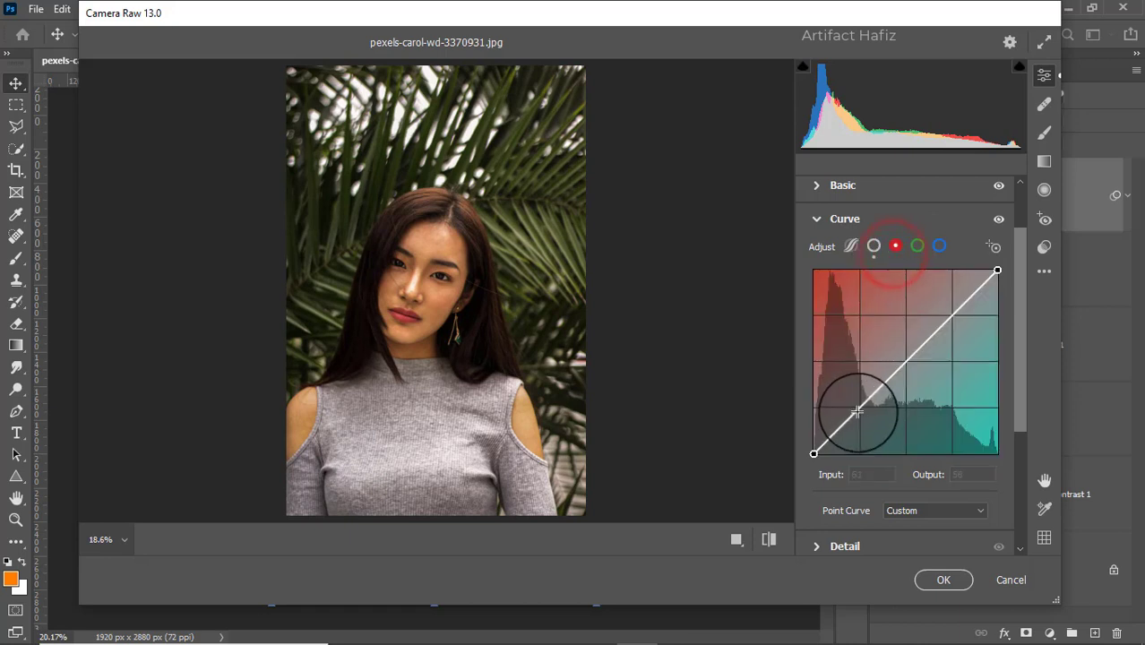
left_click_drag(865, 402, 864, 410)
left_click(955, 316)
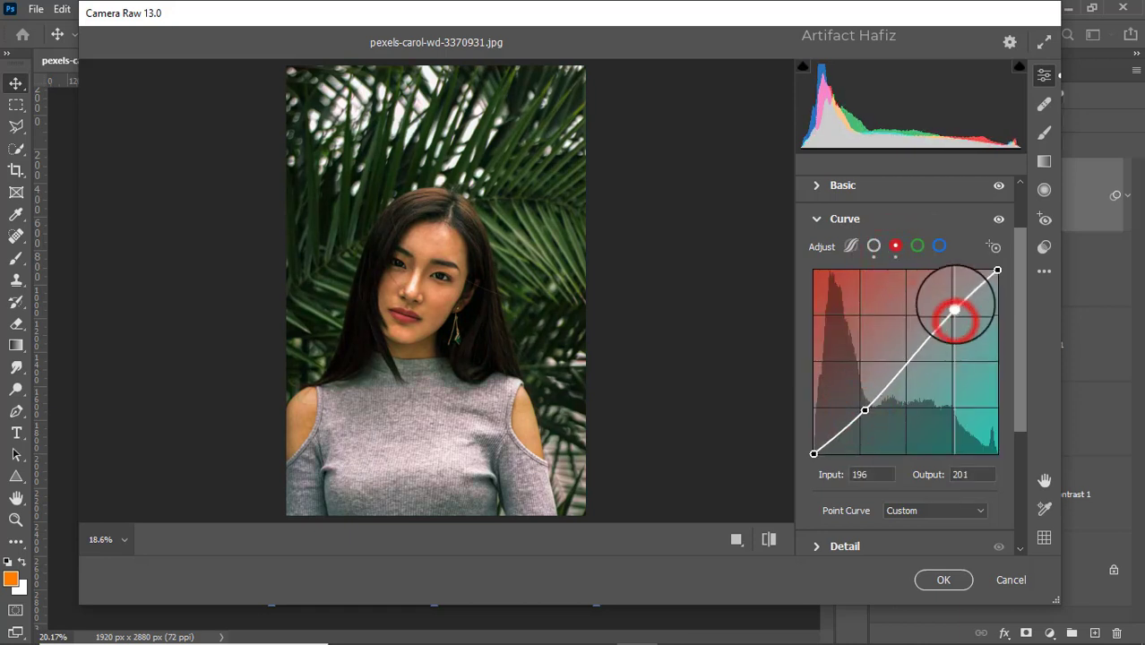
Shape the green channel curve with a shadow point at input 71, output 58 and an upper point at 190, 198
left_click(917, 246)
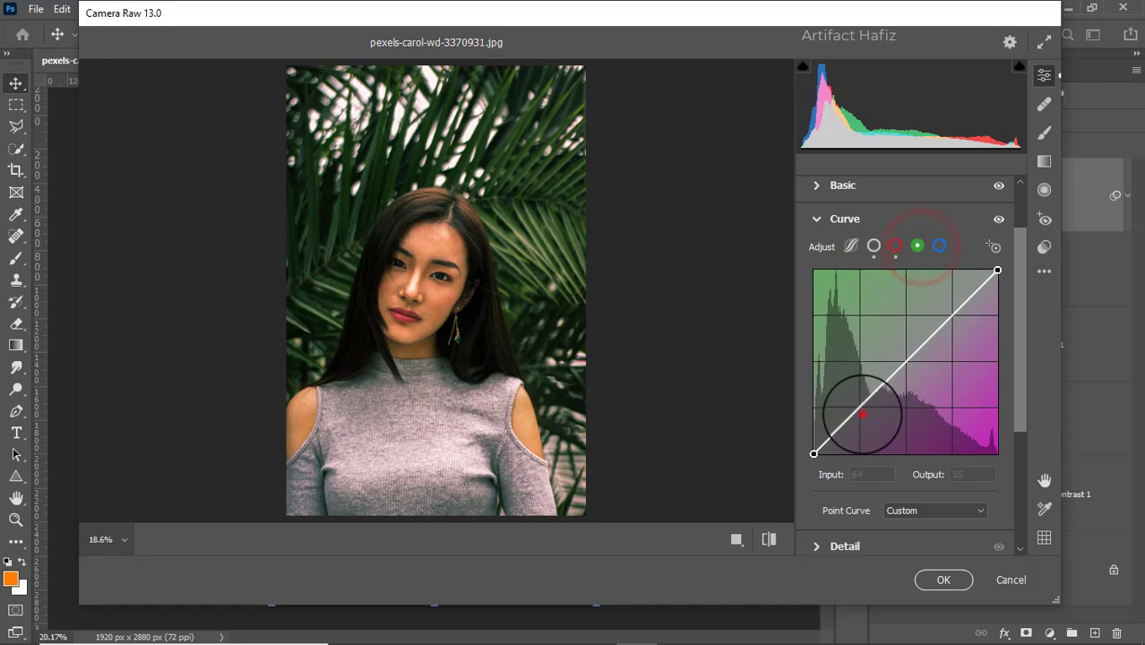
left_click_drag(862, 404, 861, 415)
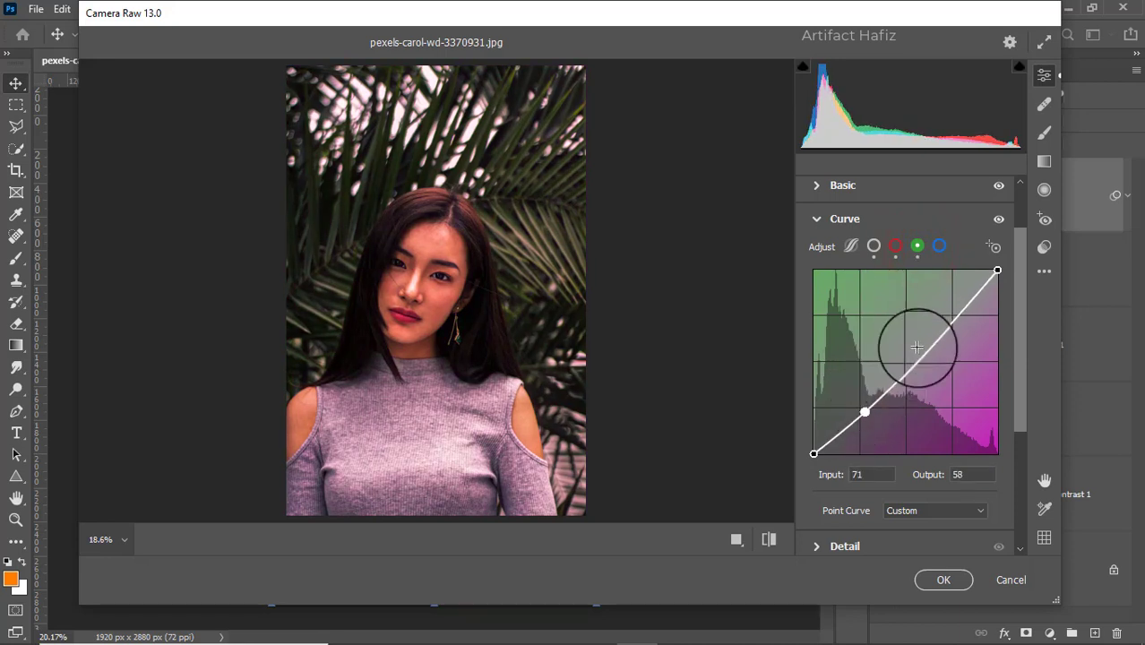
left_click(952, 320)
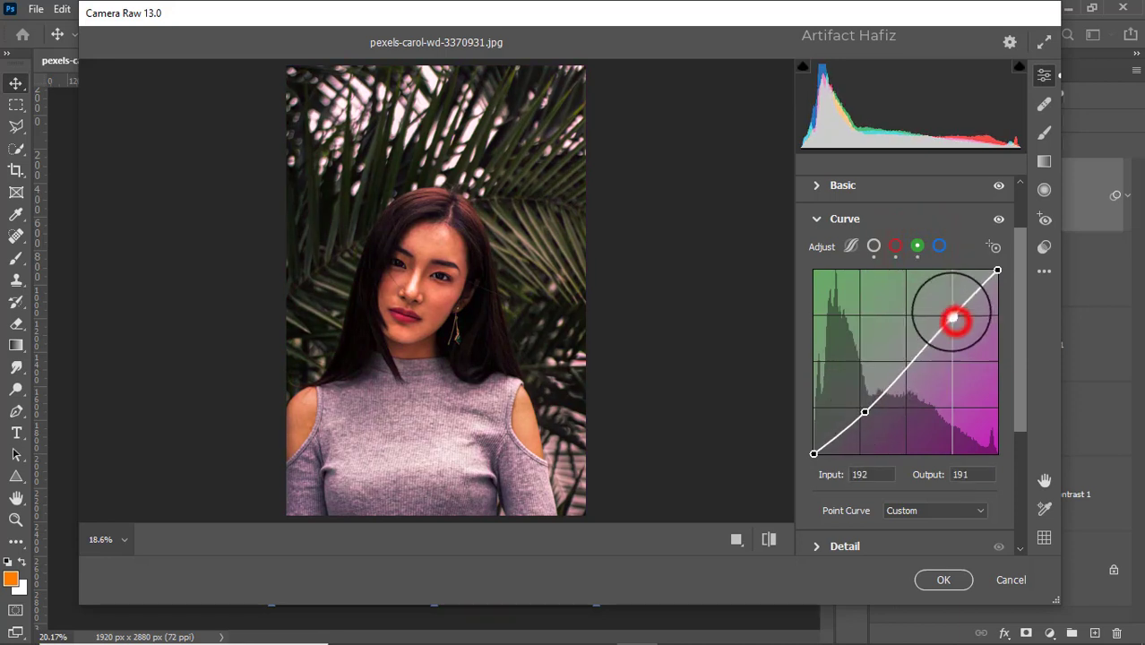
Shape the blue channel curve into an S, with a lowered shadow point and an upper point at input 187, output 198
left_click(938, 245)
left_click(862, 410)
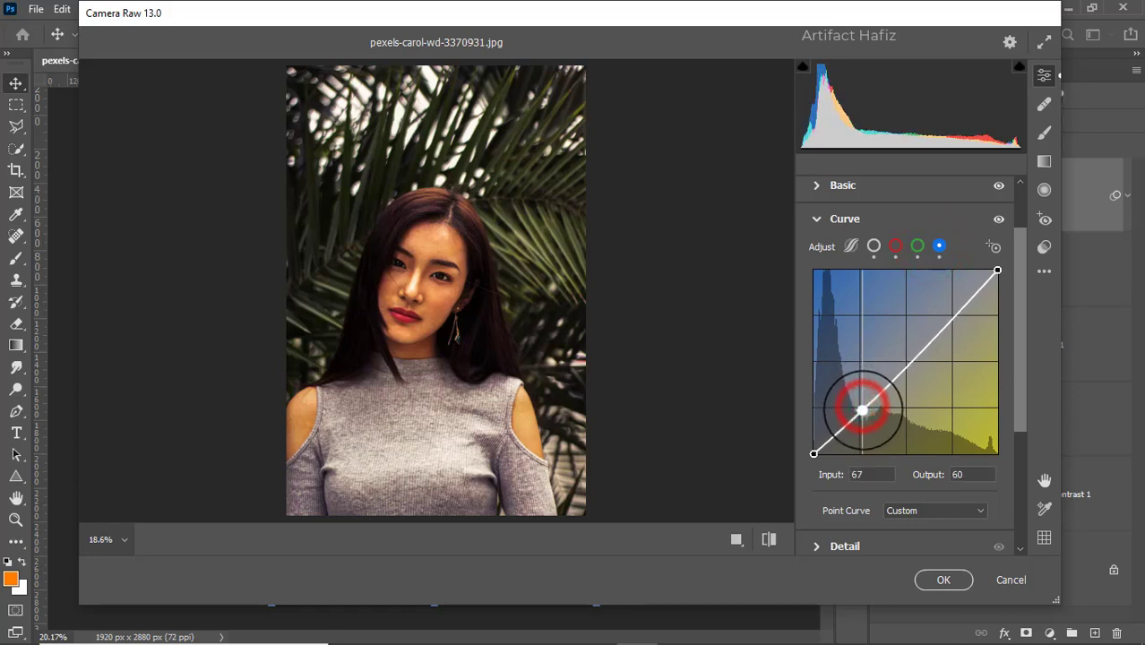
left_click_drag(952, 319, 948, 311)
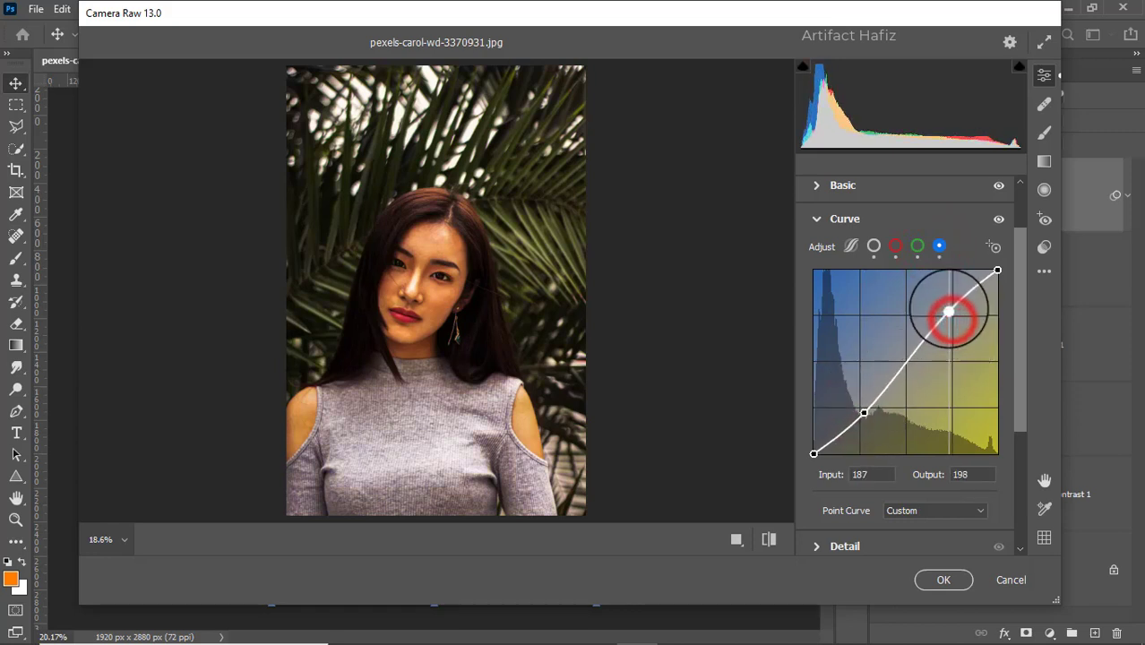
Set Noise Reduction to 9 in the Detail settings
scroll(907, 307, "down", 3)
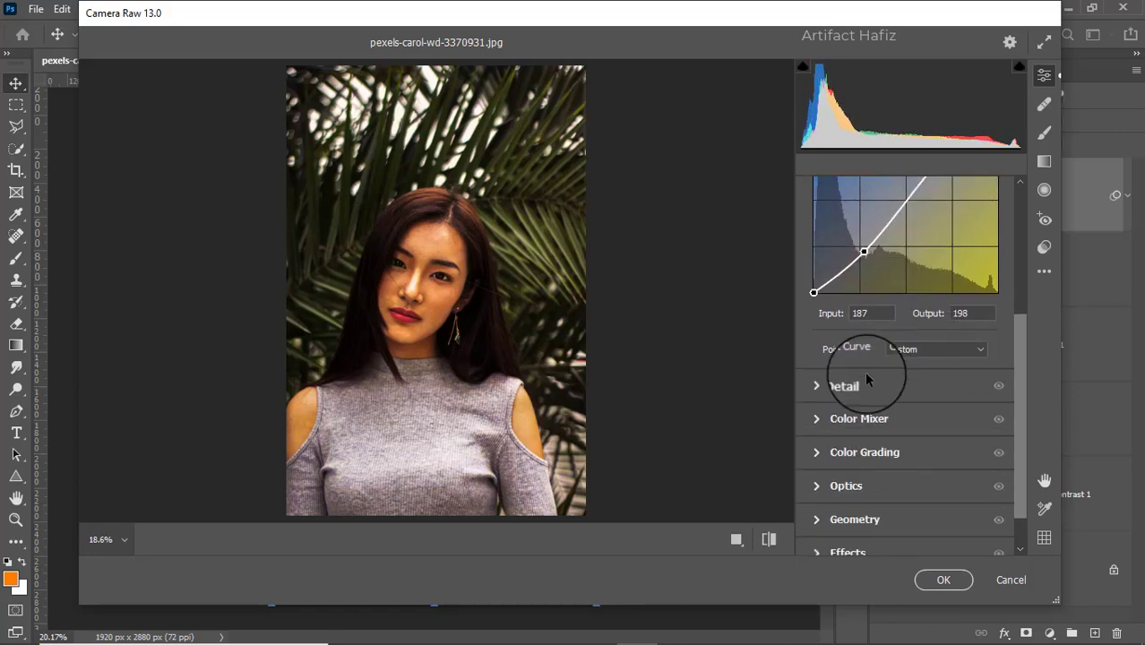
left_click(825, 385)
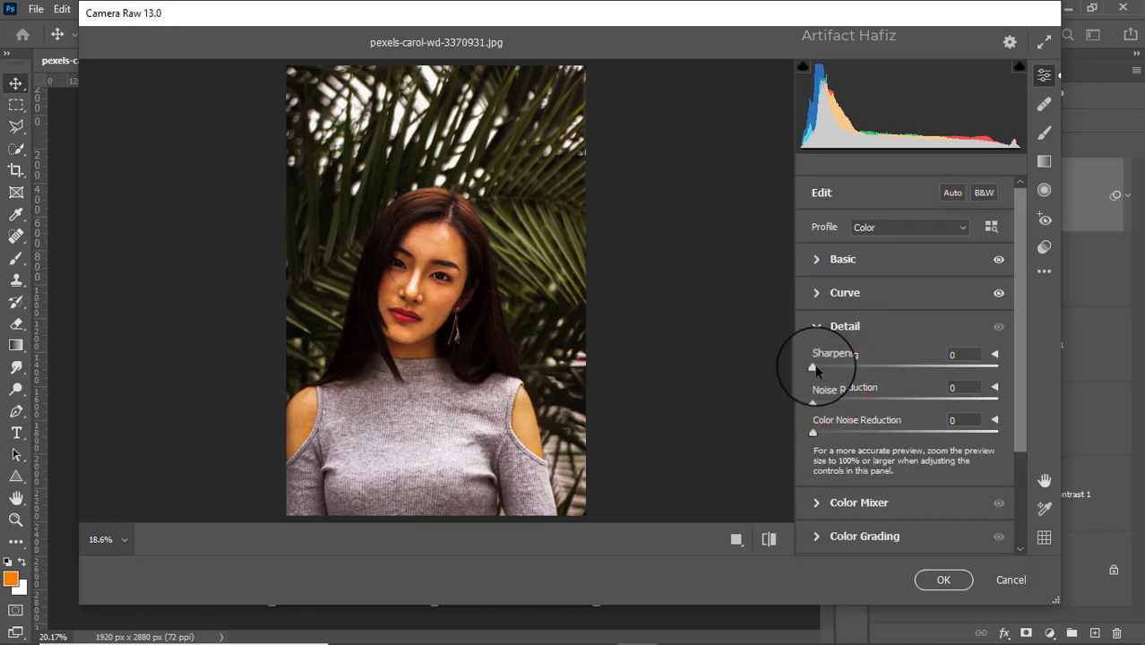
left_click_drag(812, 399, 825, 405)
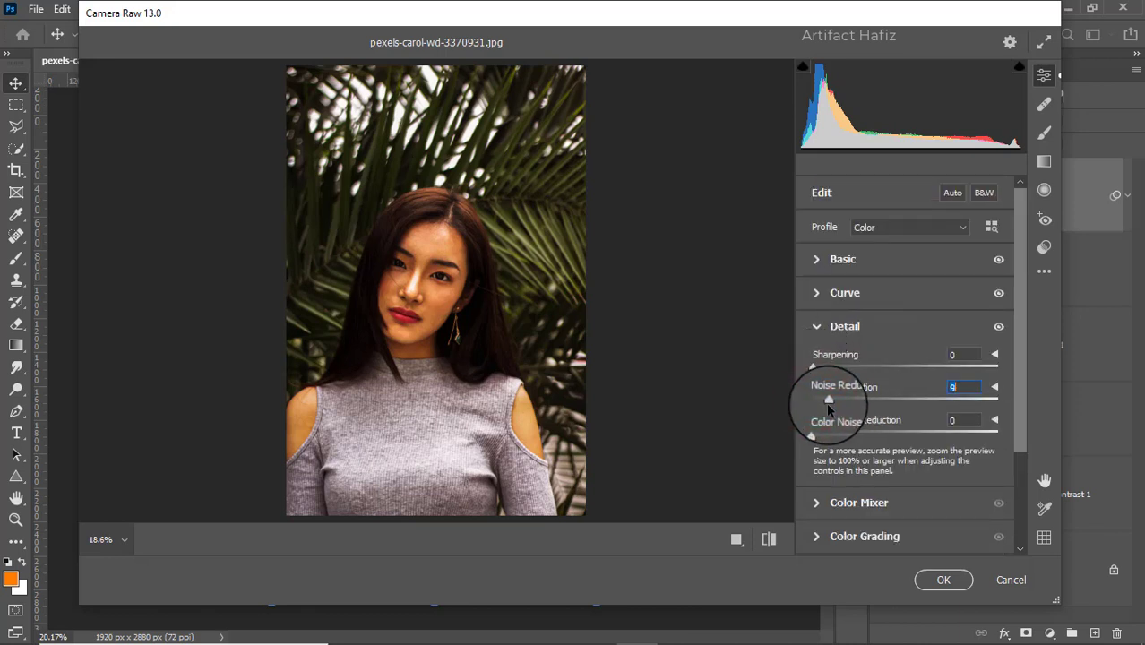
Set the Color Mixer saturation to Reds +7, Oranges -30, Yellows -100, Greens -45, Aquas +6 and Blues +3
scroll(825, 401, "down", 2)
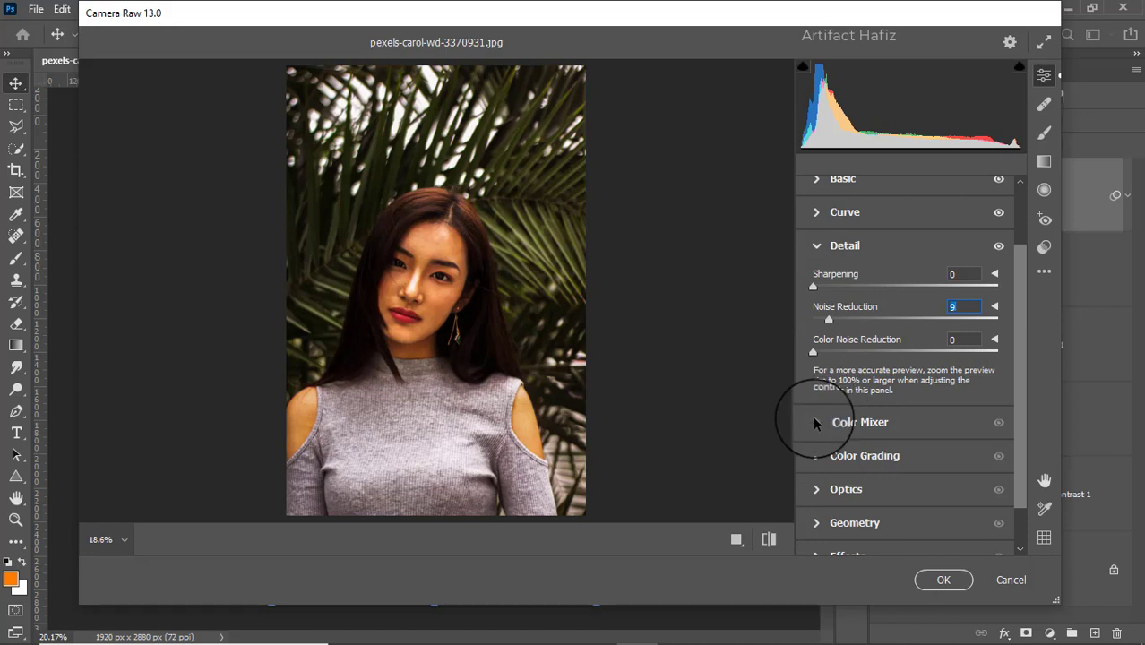
left_click(812, 416)
left_click(868, 282)
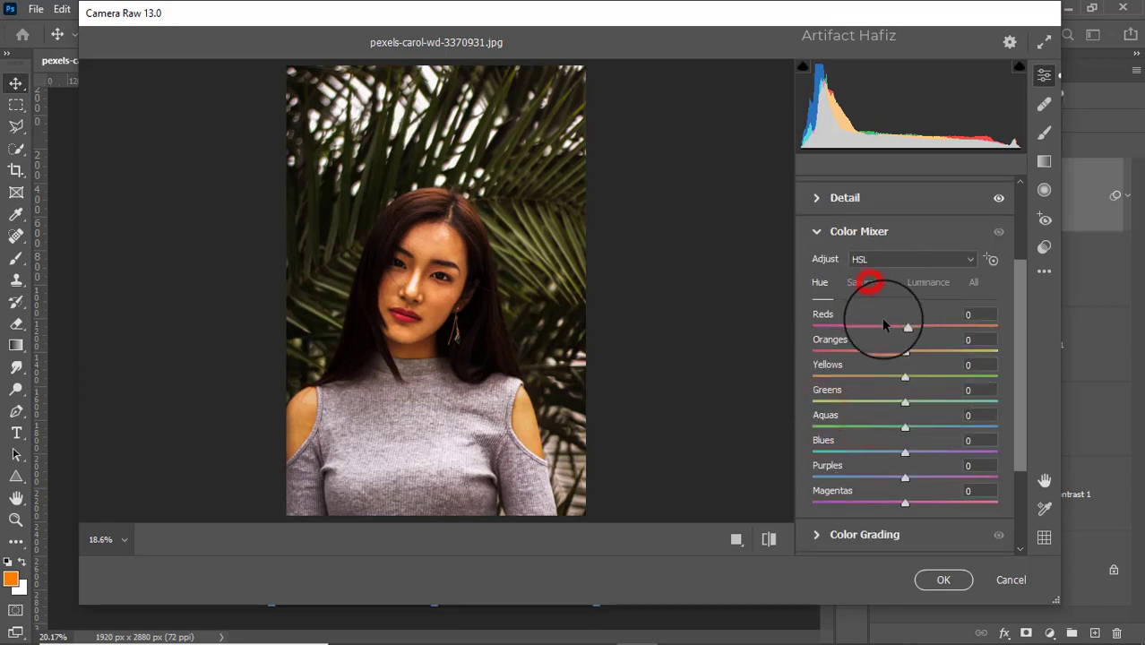
left_click(903, 328)
left_click_drag(937, 331, 786, 390)
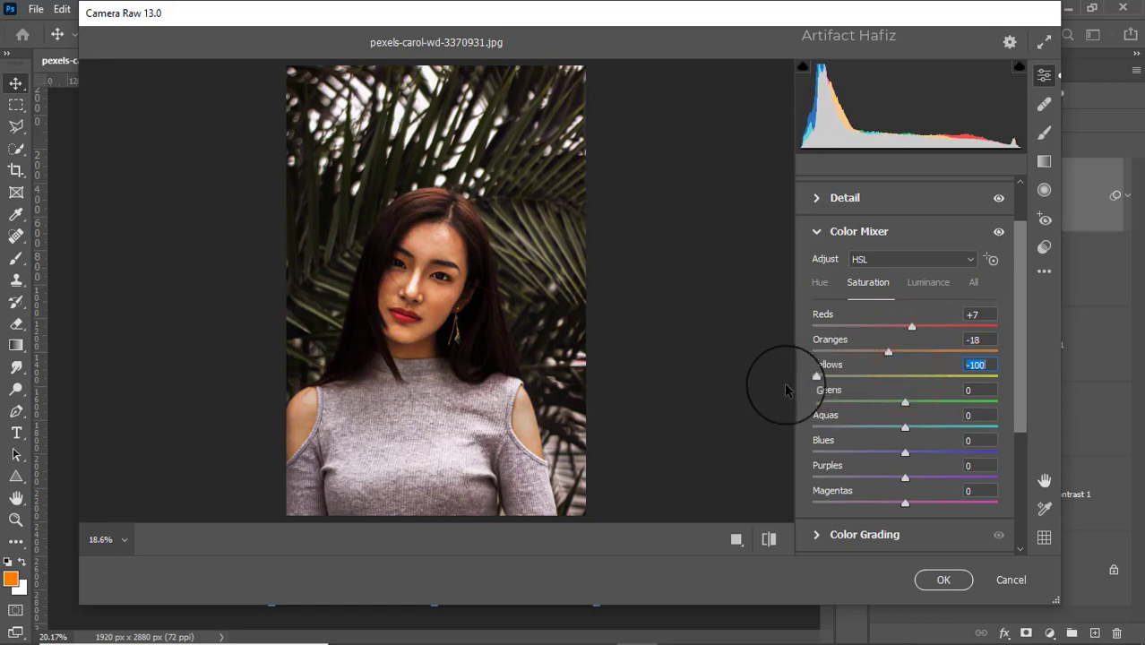
left_click_drag(906, 405, 861, 403)
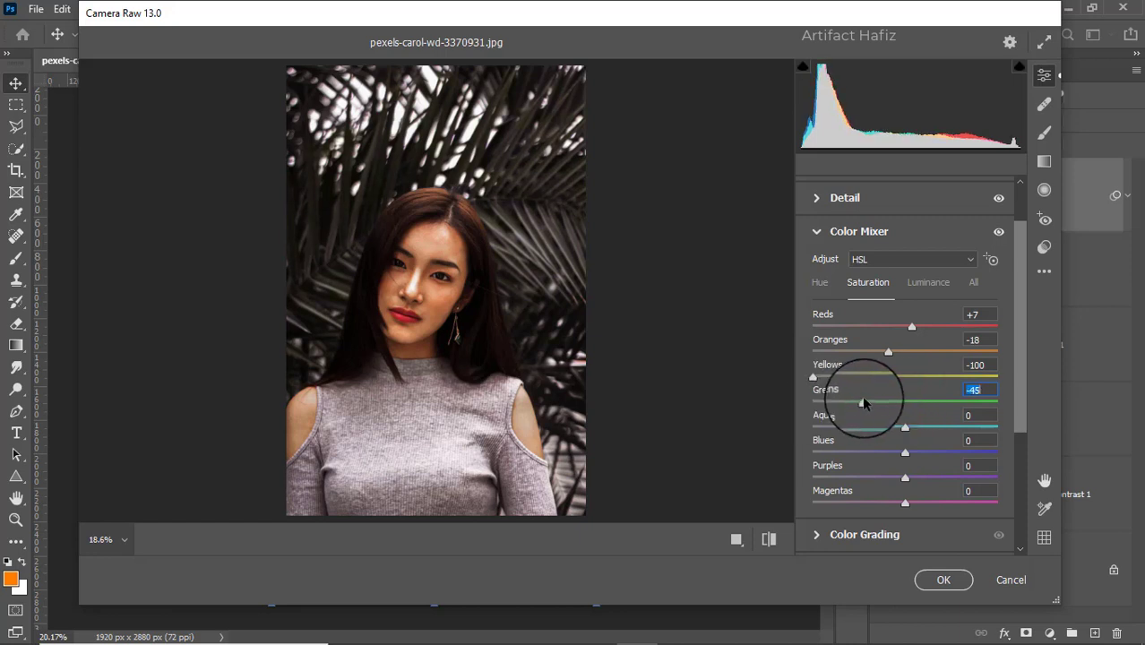
left_click_drag(887, 354, 882, 357)
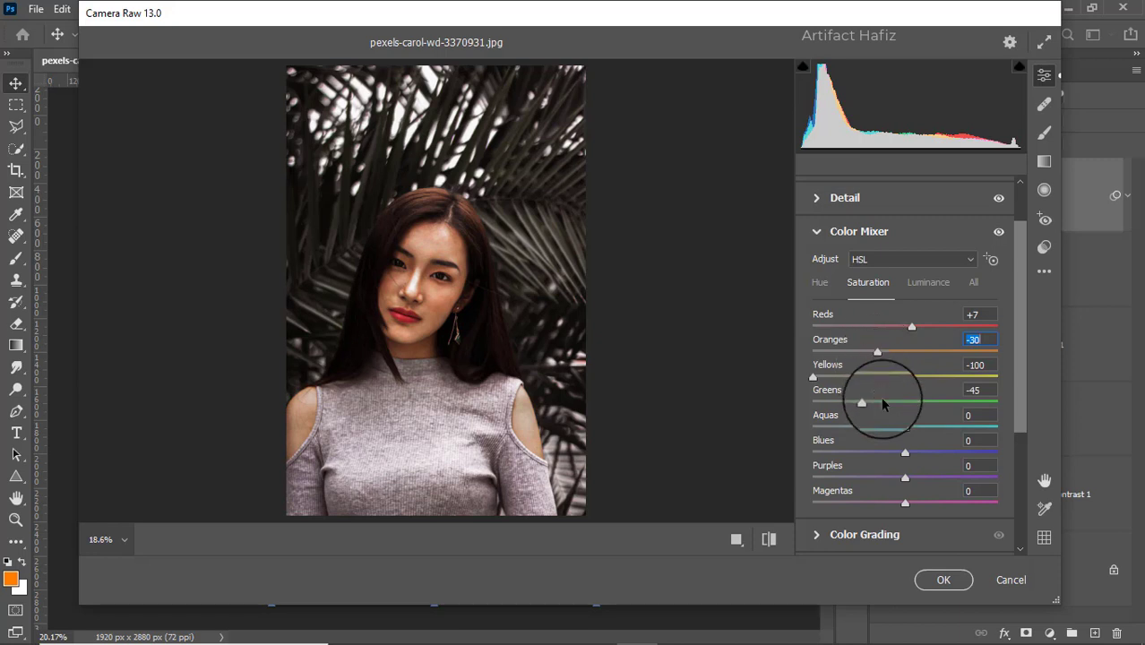
left_click_drag(907, 423, 910, 452)
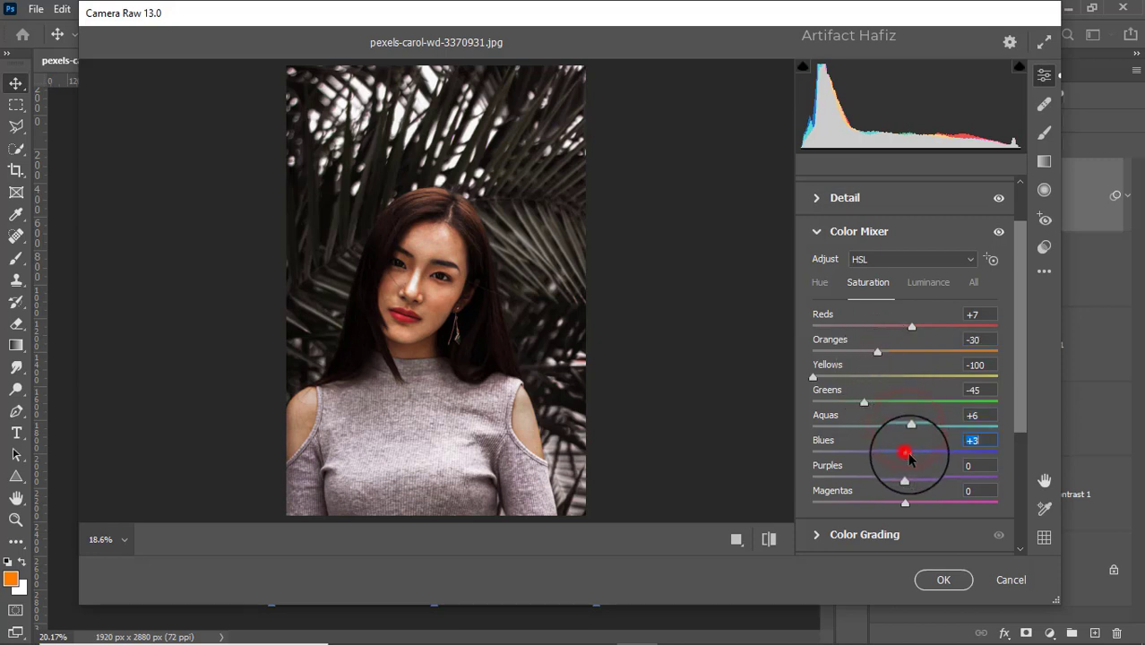
Set the Color Mixer luminance to Reds +2, Oranges -7, Yellows -19, Greens +14, Aquas +9 and Blues +24
left_click(927, 283)
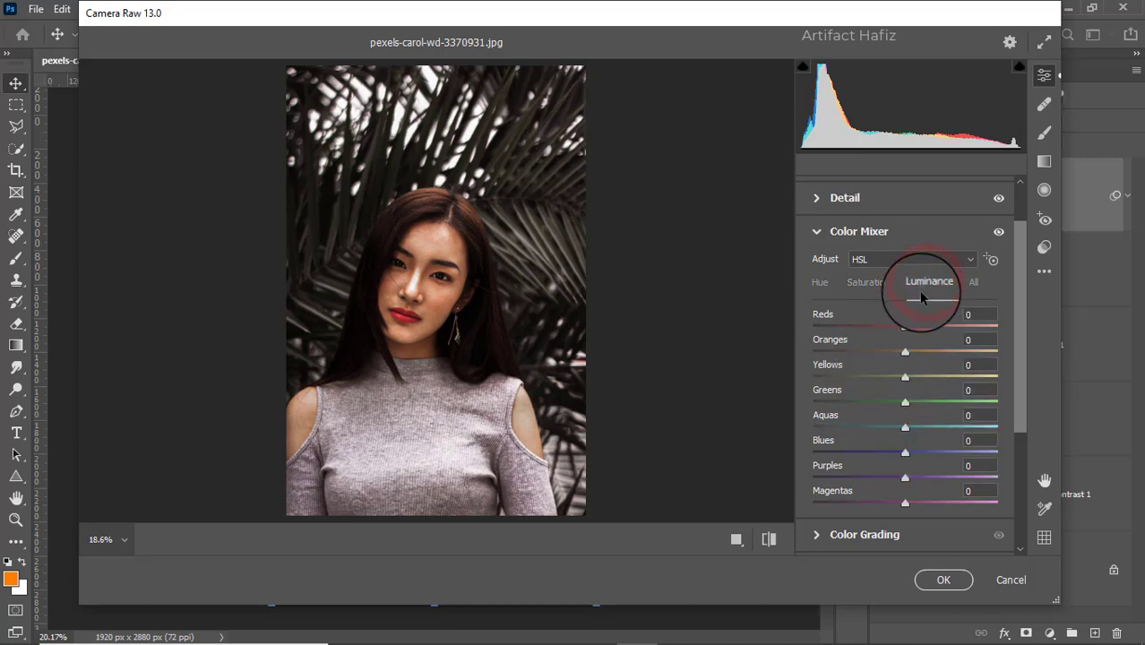
left_click_drag(904, 328, 900, 404)
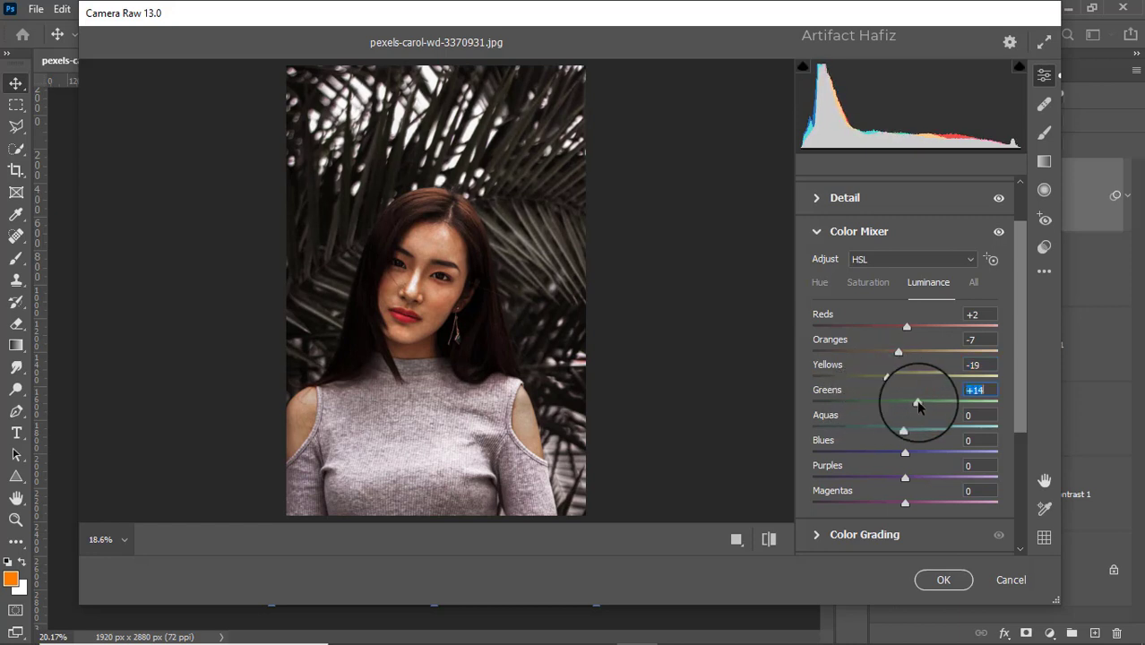
mouse_move(905, 429)
left_mouse_down()
mouse_move(947, 422)
mouse_move(898, 434)
left_mouse_up()
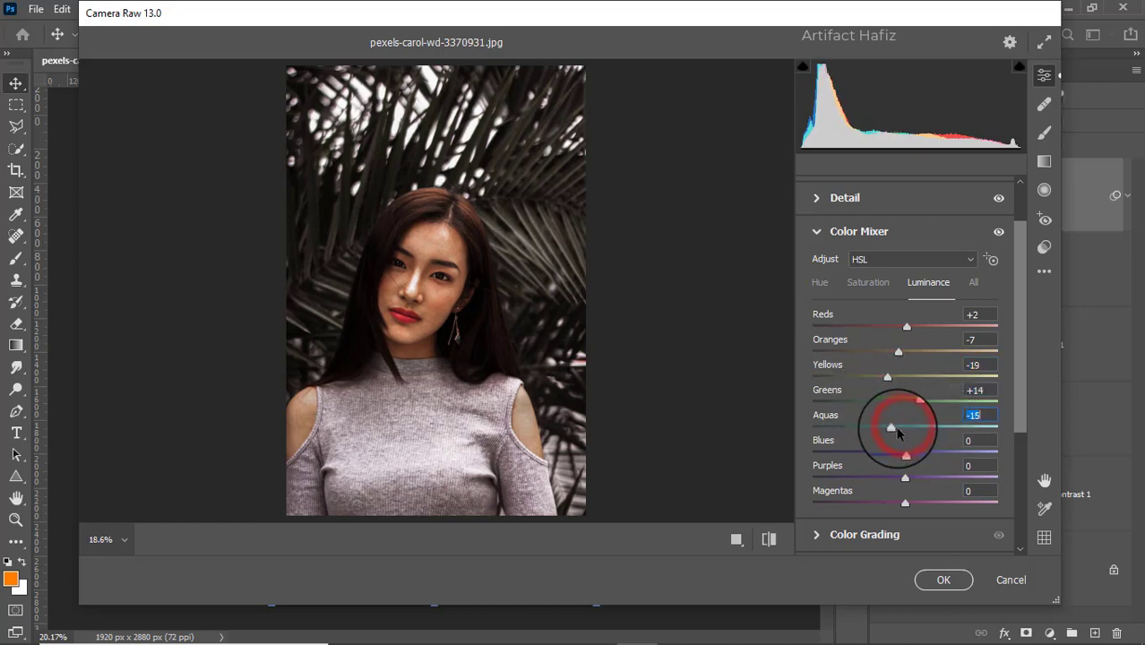
Shift the Color Mixer hue to -56 for Aquas and -75 for Blues
left_click(820, 282)
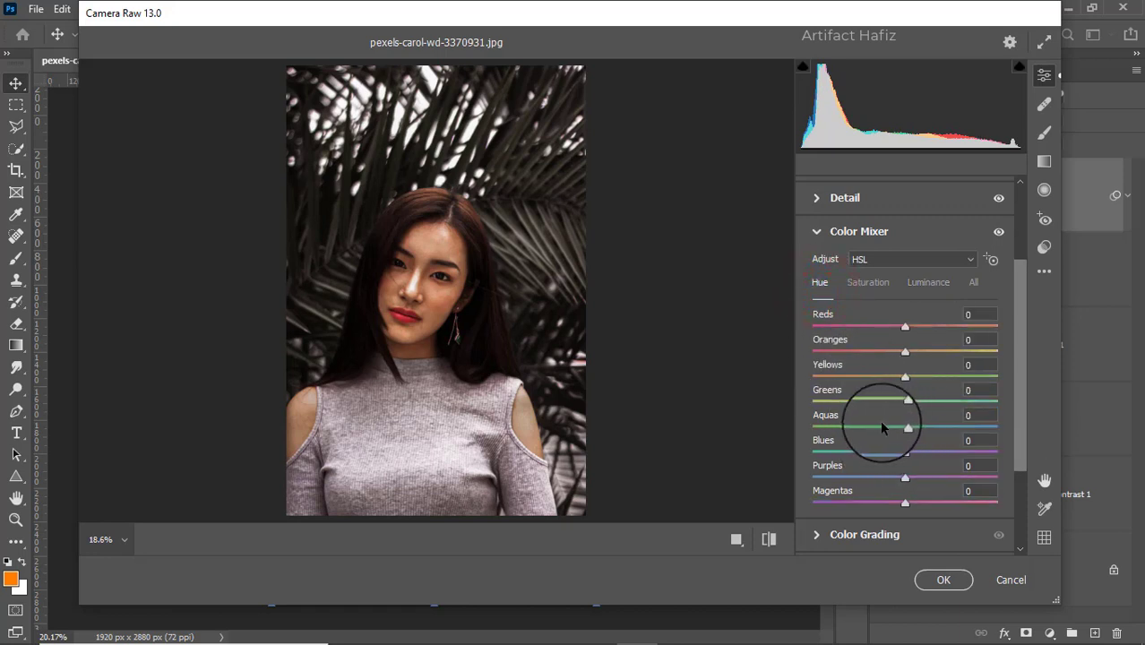
left_click_drag(882, 425, 851, 425)
left_click_drag(904, 454, 836, 454)
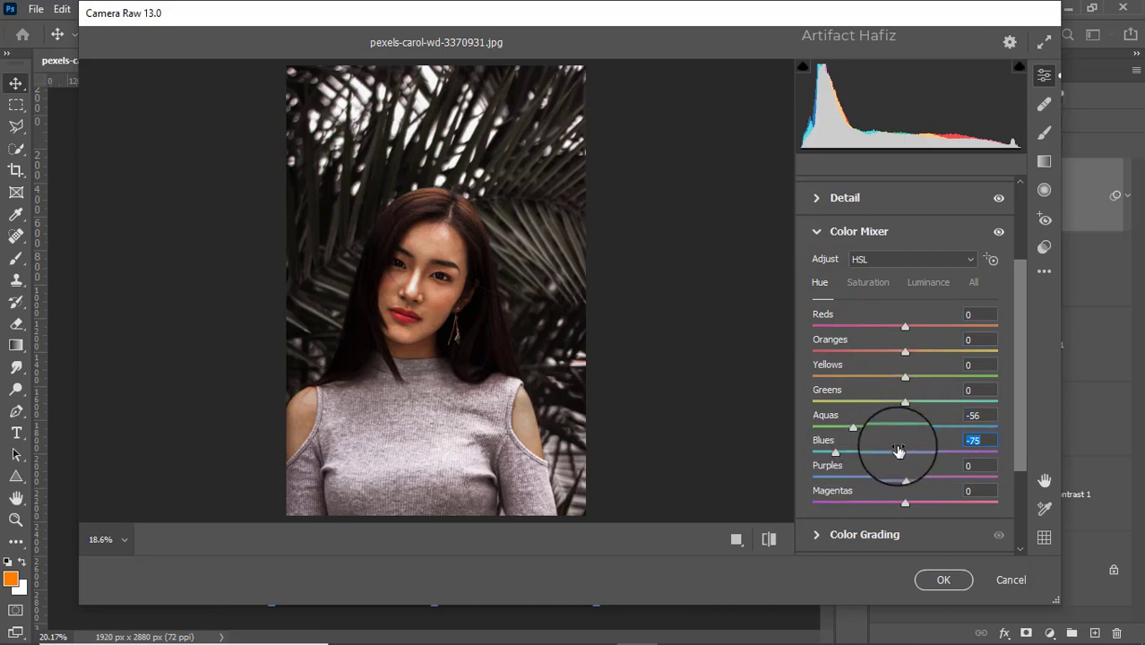
Tint the shadows slightly teal-blue and the highlights slightly yellow-green with the Color Grading wheels
left_click(877, 534)
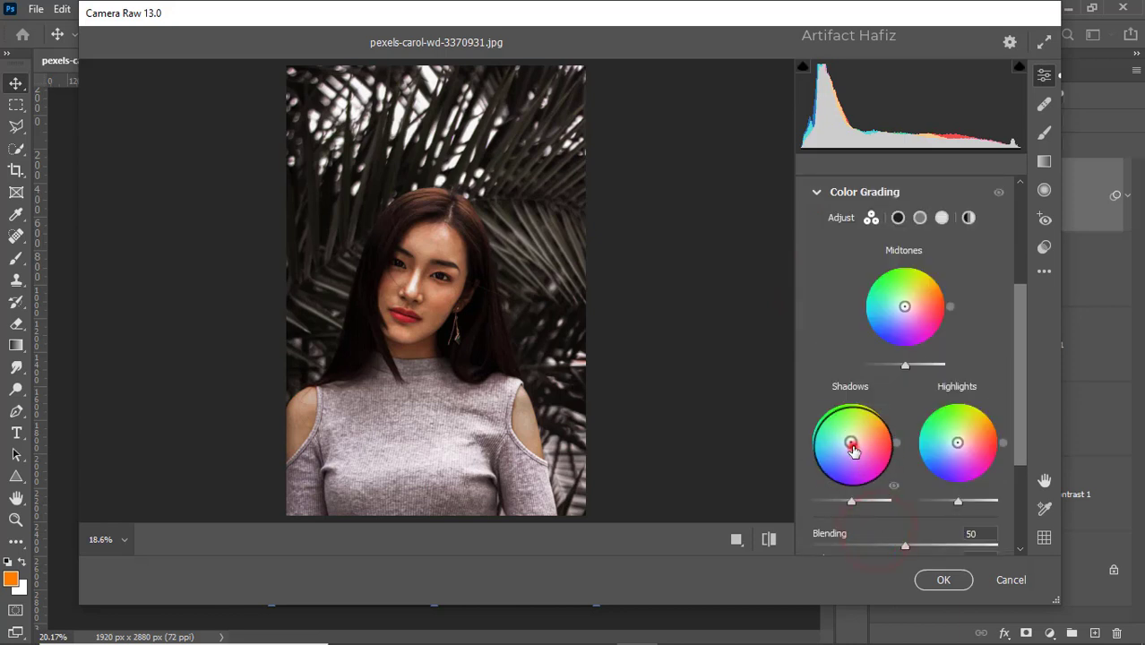
mouse_move(851, 443)
left_mouse_down()
mouse_move(809, 472)
mouse_move(842, 340)
mouse_move(774, 439)
mouse_move(782, 500)
mouse_move(782, 361)
mouse_move(764, 463)
mouse_move(795, 529)
mouse_move(906, 526)
mouse_move(843, 536)
mouse_move(800, 510)
mouse_move(813, 383)
mouse_move(946, 394)
mouse_move(920, 392)
mouse_move(759, 472)
left_mouse_up()
mouse_move(962, 447)
left_mouse_down()
mouse_move(894, 389)
mouse_move(887, 412)
left_mouse_up()
left_click_drag(884, 467, 950, 384)
Add a slight dark vignette by setting Vignetting to -5 in the Effects settings
scroll(957, 394, "down", 1)
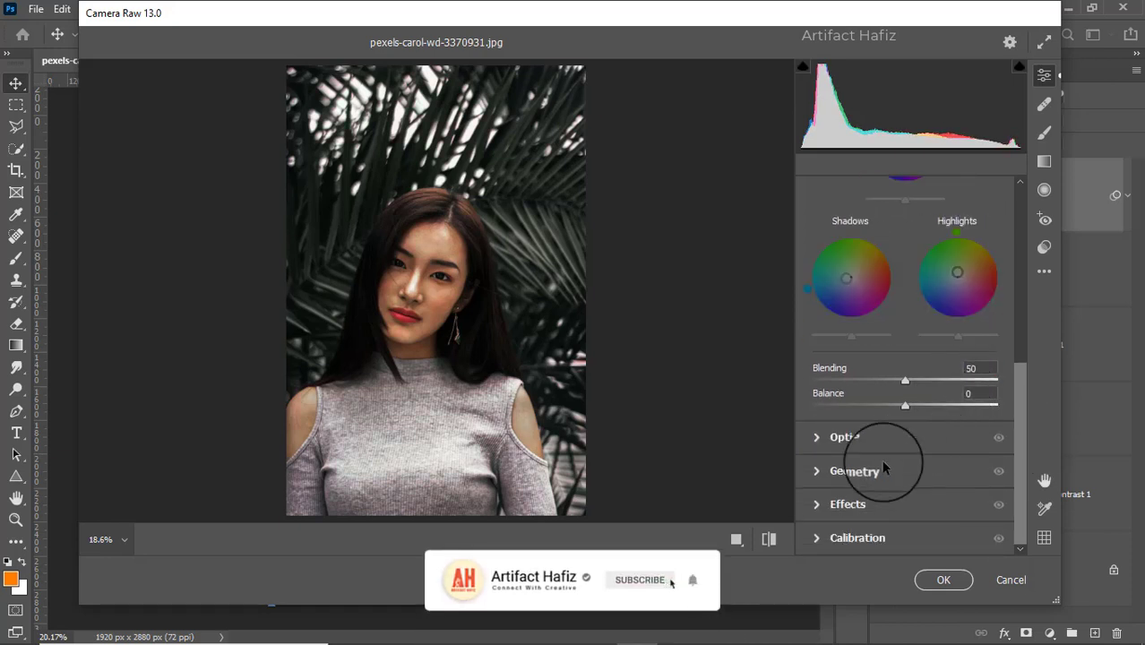
left_click(853, 512)
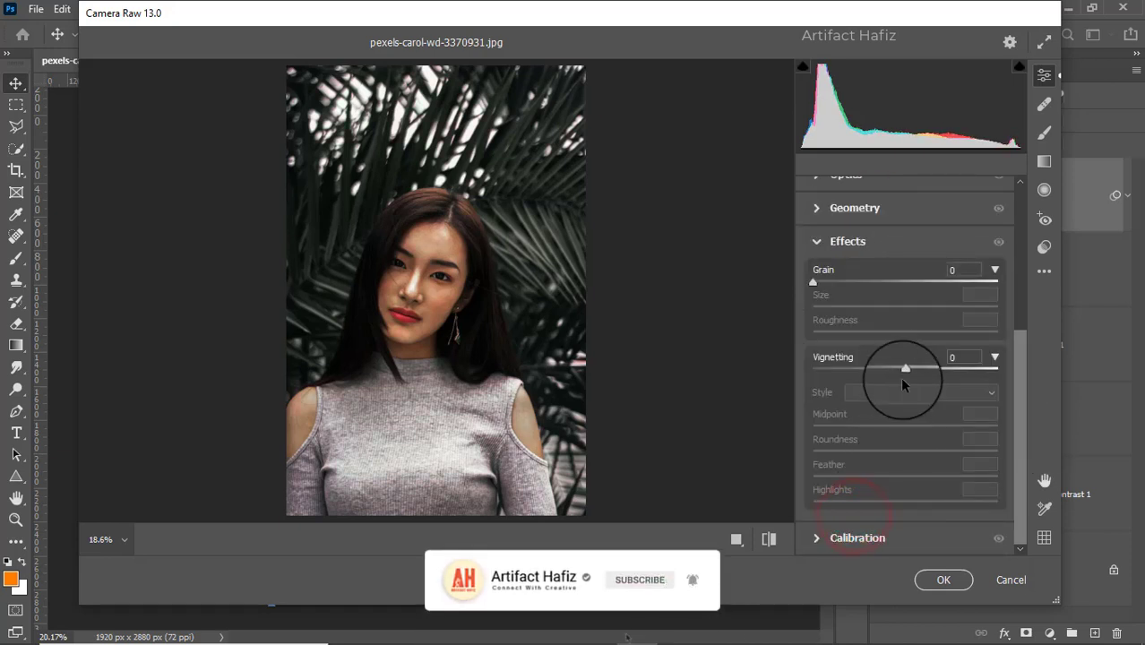
left_click_drag(903, 370, 900, 370)
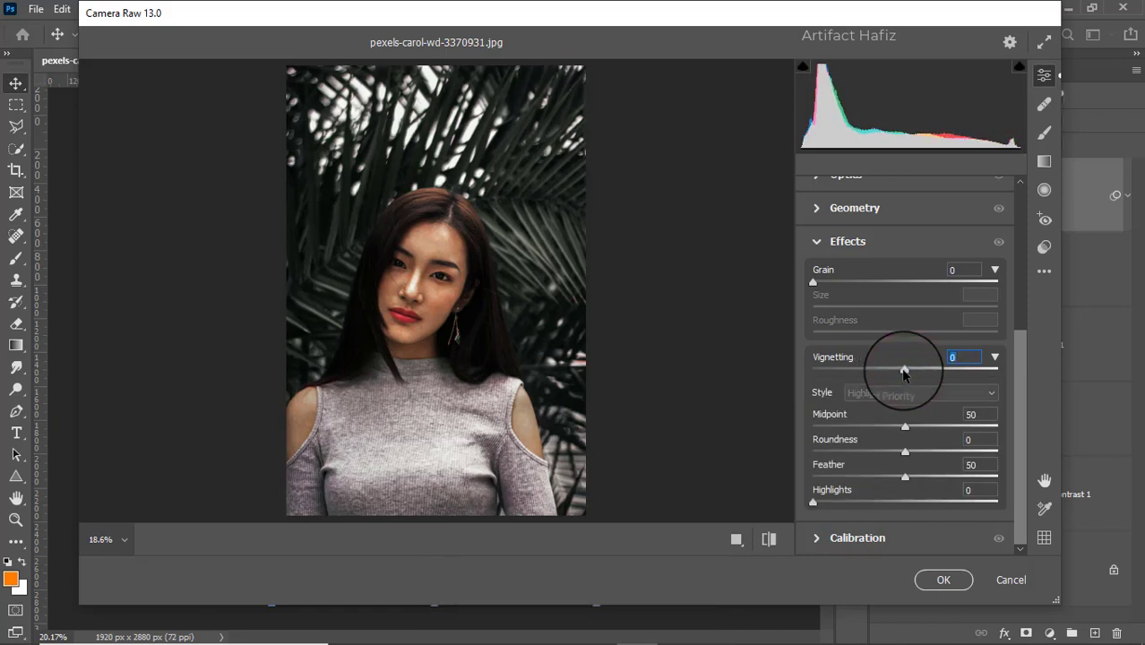
Calibrate Red Primary to hue +5 and saturation -3, Green Primary saturation +4 and Blue Primary saturation +10, and apply the filter
left_click(828, 538)
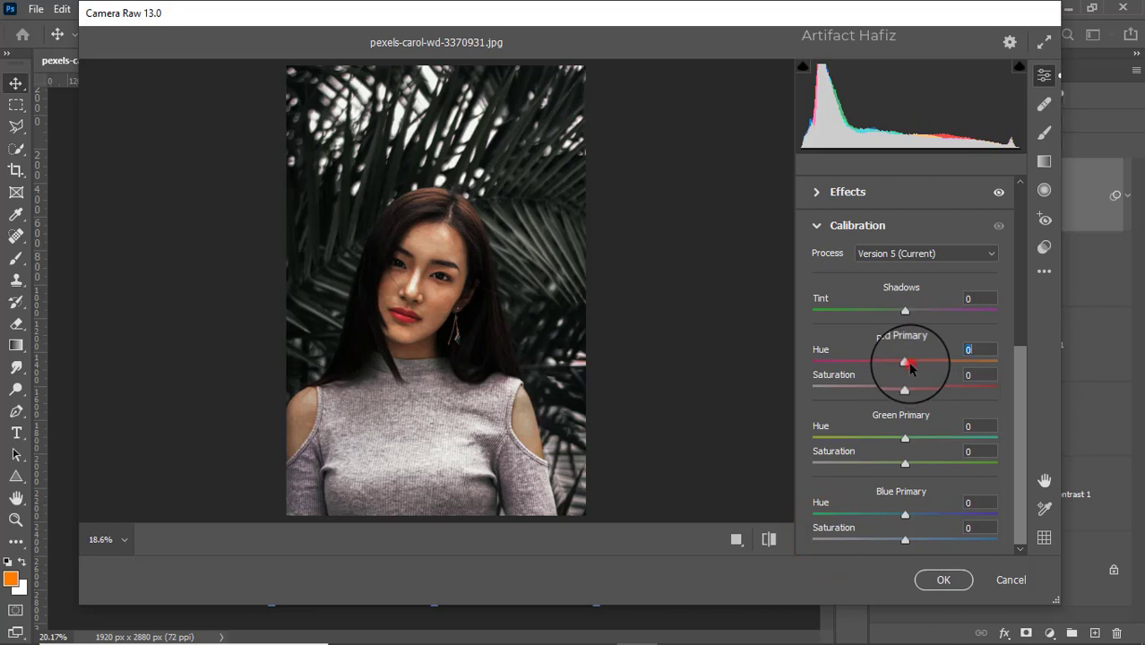
left_click_drag(911, 365, 909, 386)
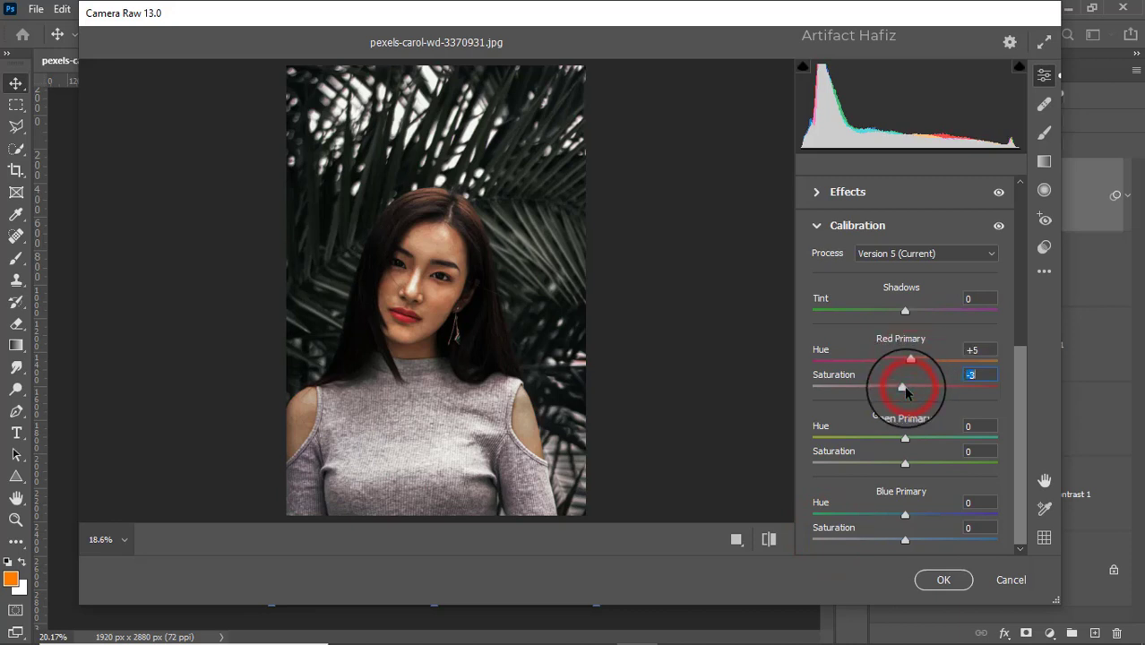
left_click_drag(908, 464, 909, 464)
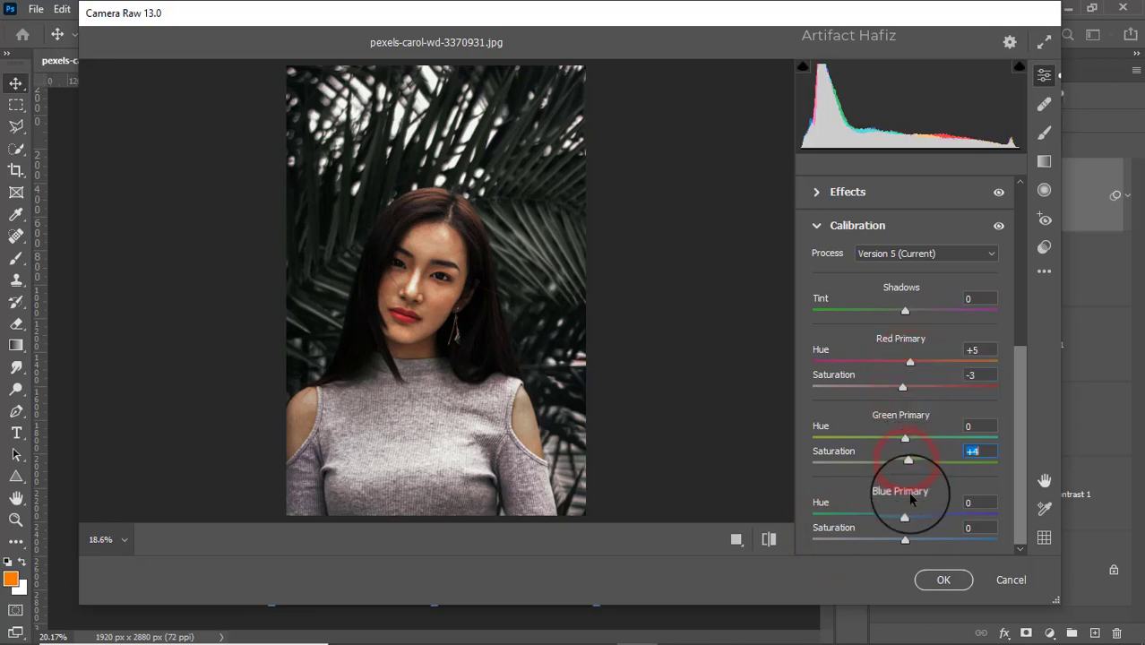
left_click_drag(905, 539, 923, 542)
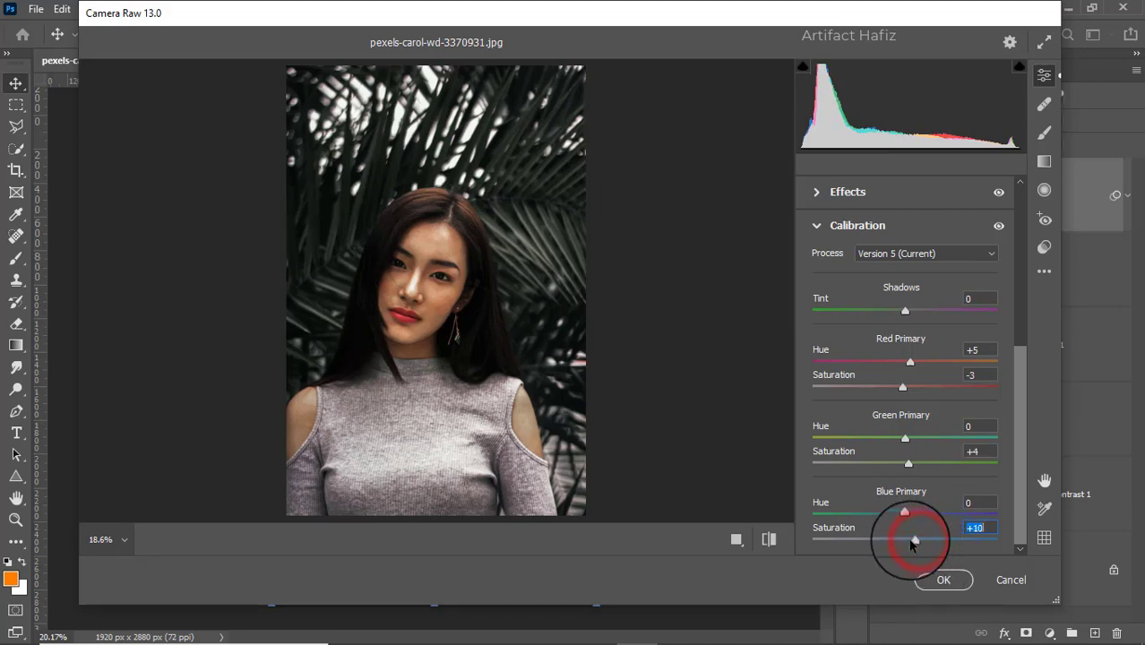
left_click(930, 580)
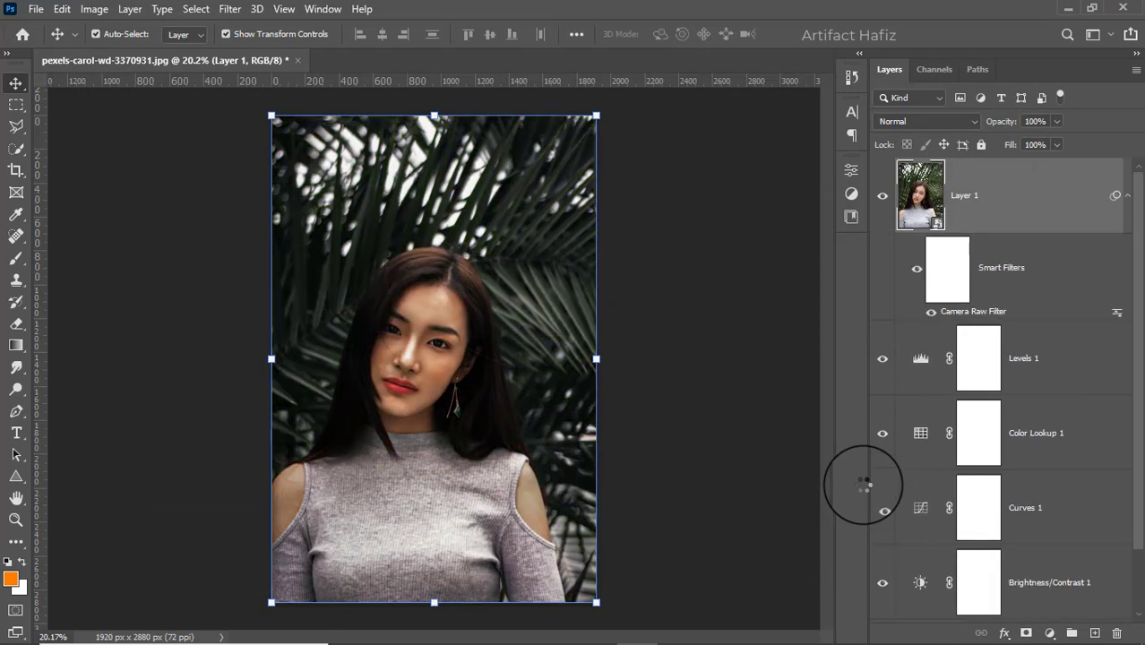
Compare the graded portrait with the original by toggling every layer above the Background, and inspect the face up close
scroll(932, 394, "down", 1)
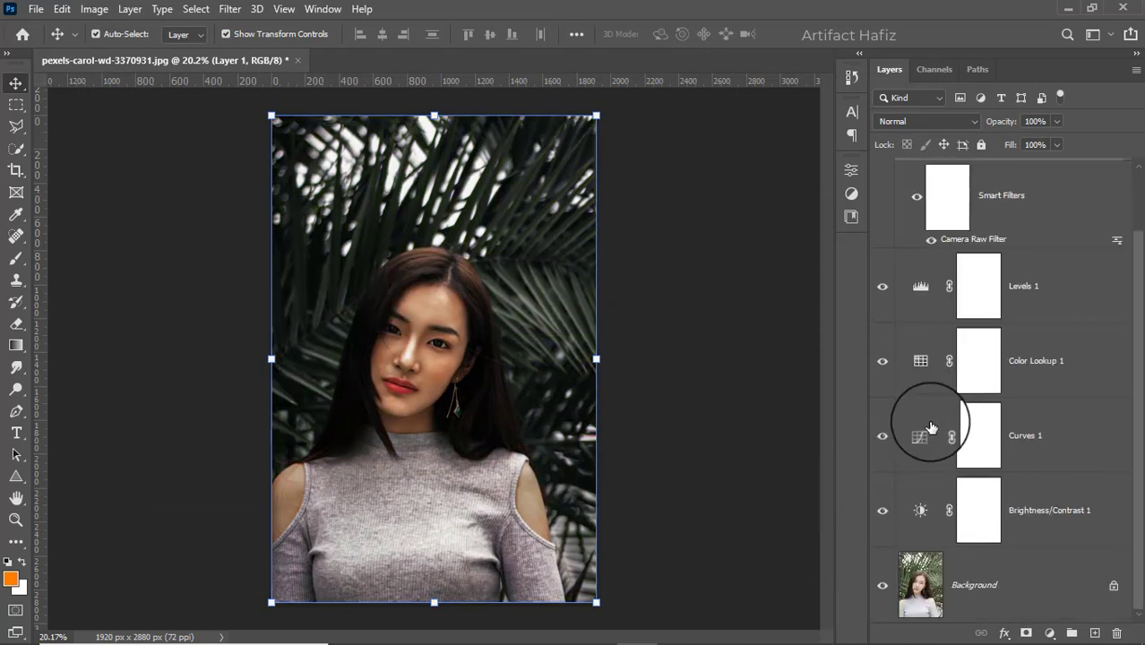
left_click(882, 587, "alt")
left_click(882, 587, "alt")
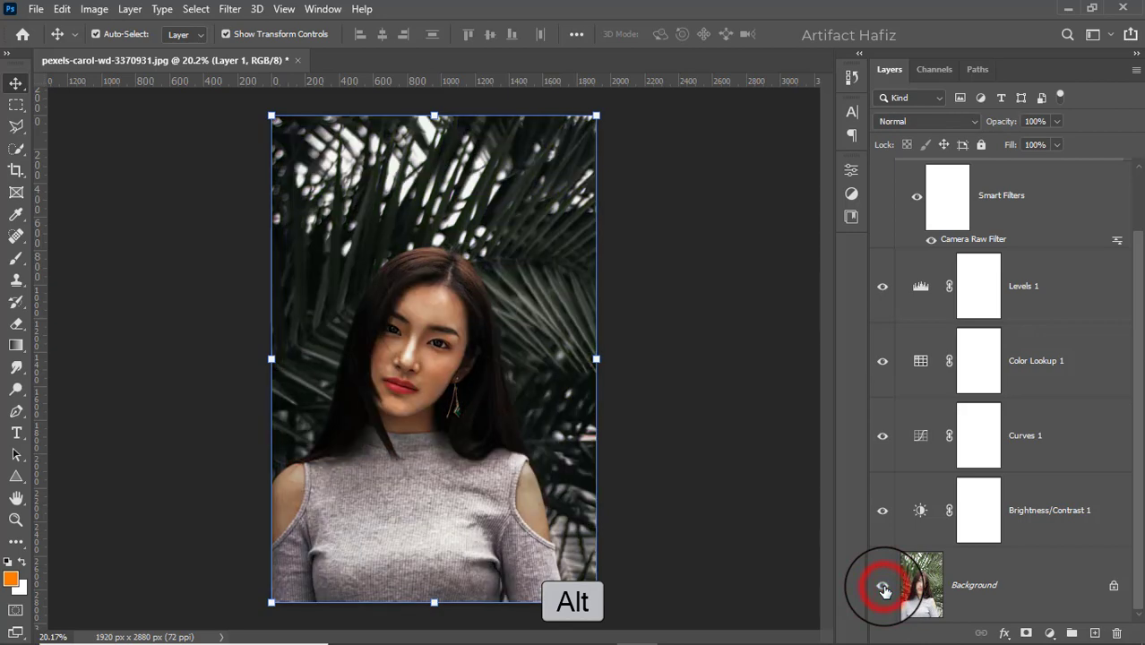
left_click(882, 587, "alt")
left_click(882, 587, "alt")
scroll(405, 338, "up", 5, "alt")
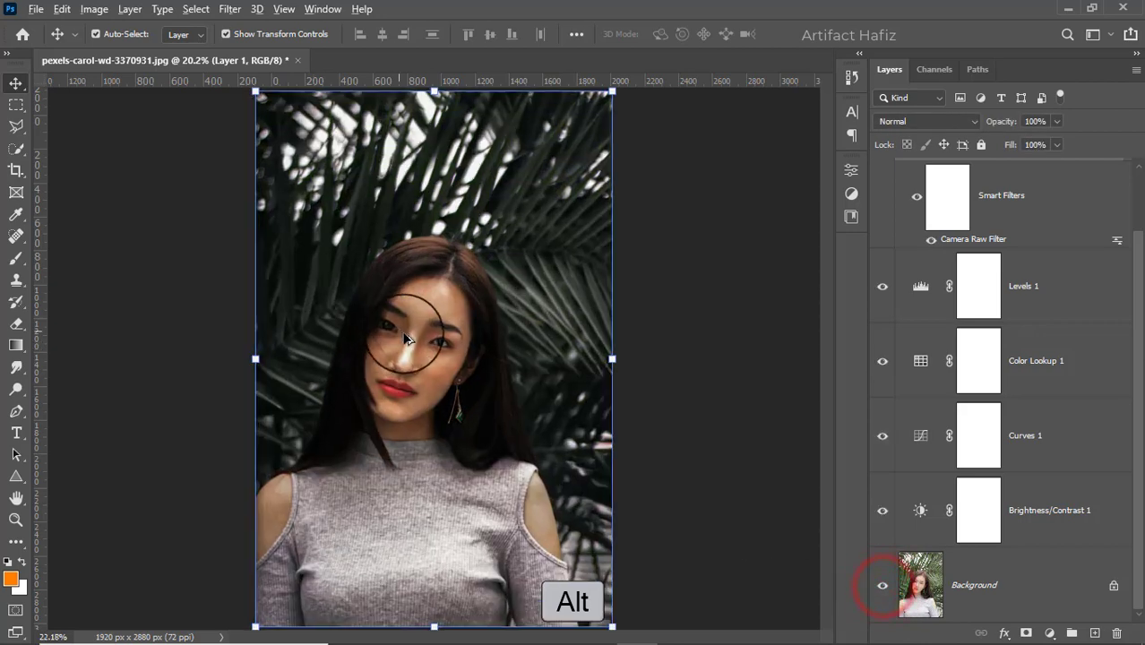
scroll(405, 338, "down", 2, "alt")
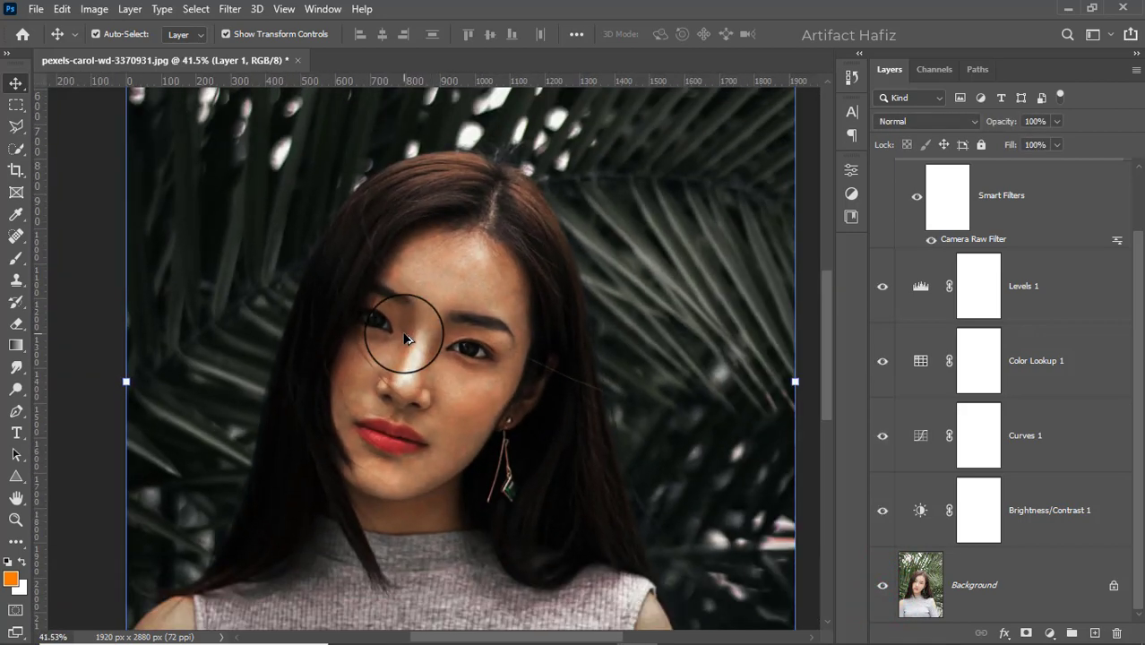
scroll(405, 338, "down", 1, "alt")
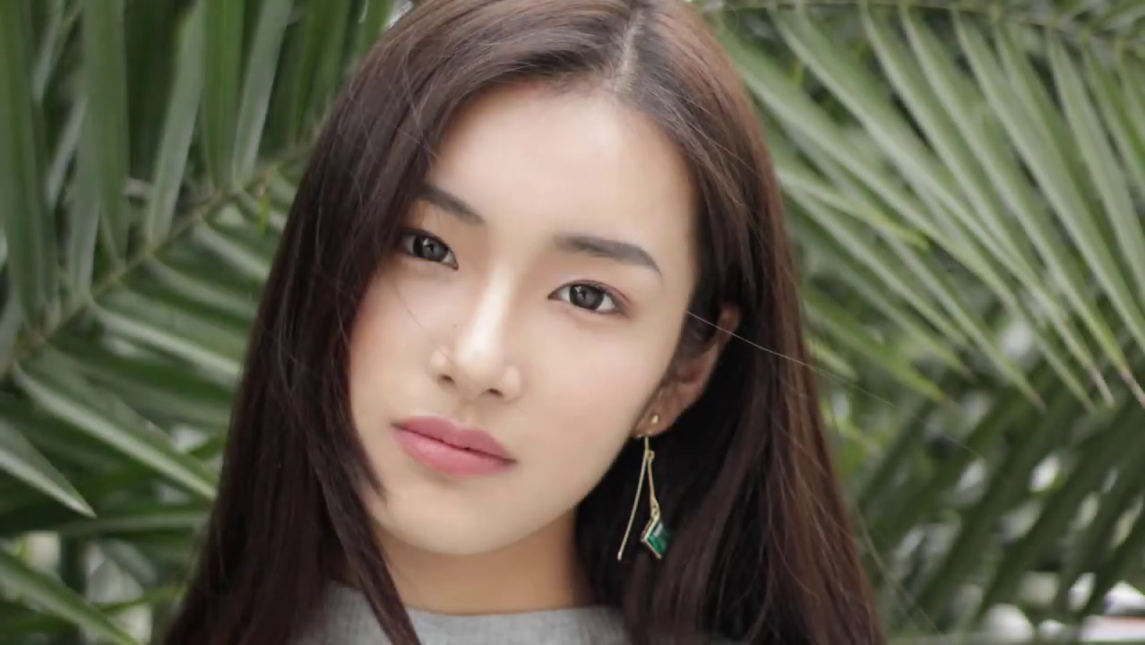